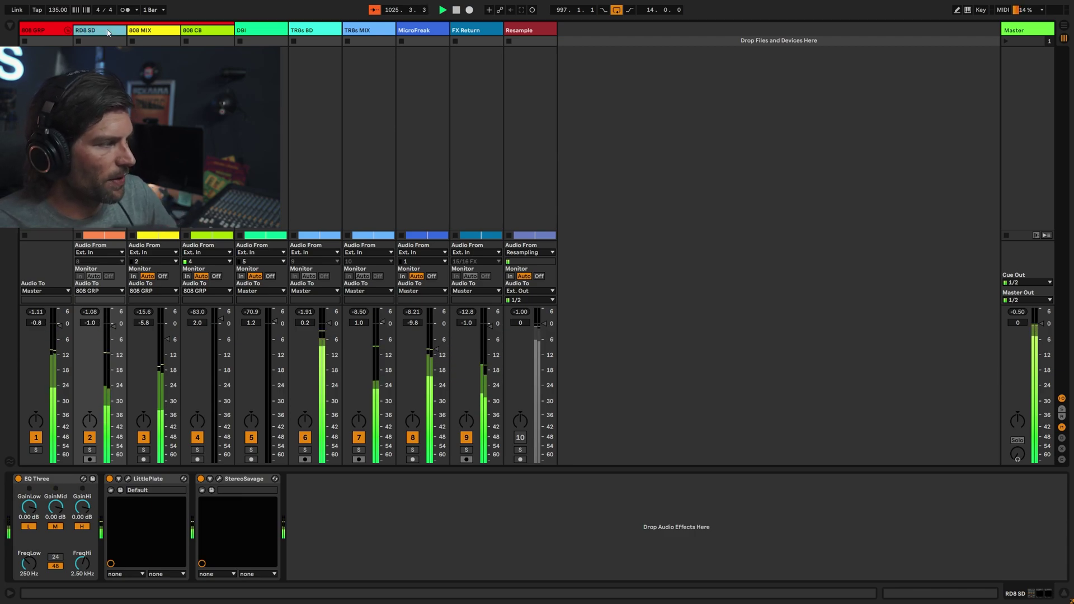
# - Look through the device chains of the 808 MIX, 808 CB, DBI, TR8s BD and 808 GRP tracks
pyautogui.click(152, 31)
pyautogui.click(206, 30)
pyautogui.click(256, 31)
pyautogui.click(303, 30)
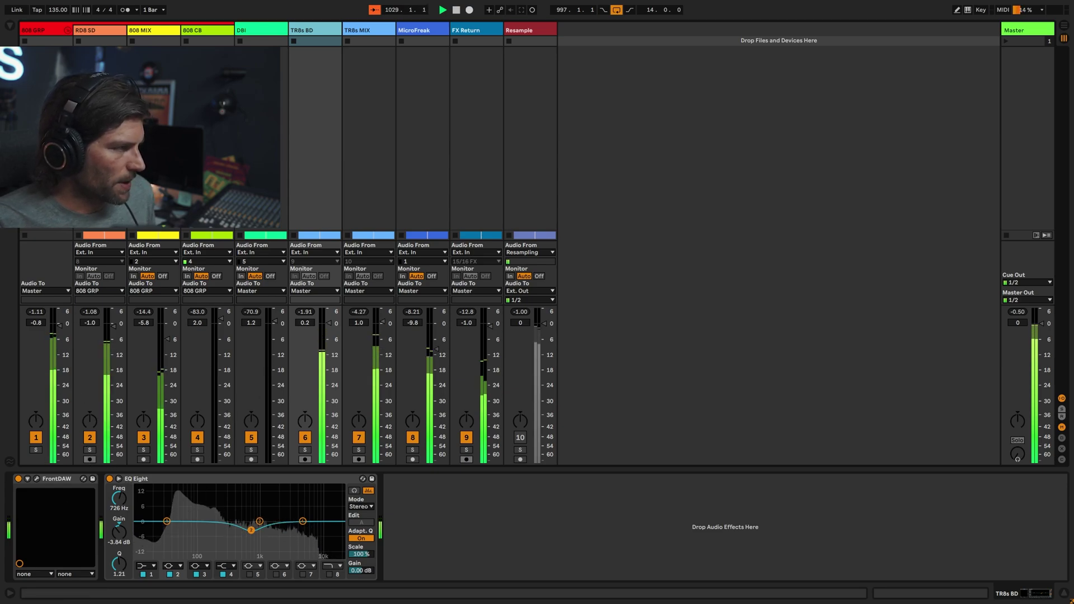
pyautogui.click(45, 33)
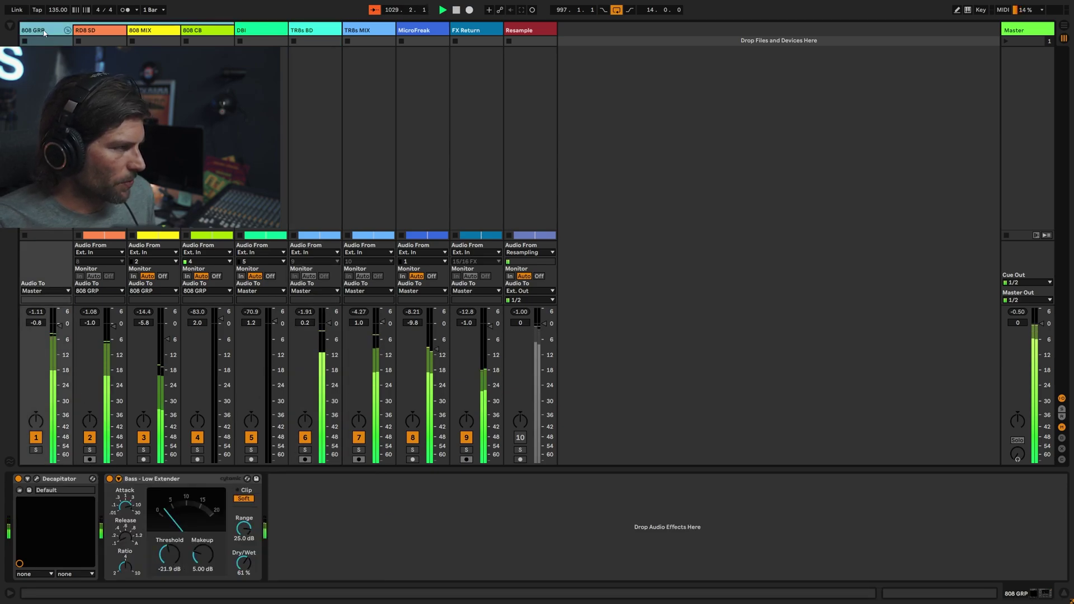
# - Solo the RD8 SD track and bypass its EQ Three, LittlePlate and StereoSavage effects together to hear the dry sound
pyautogui.click(89, 450)
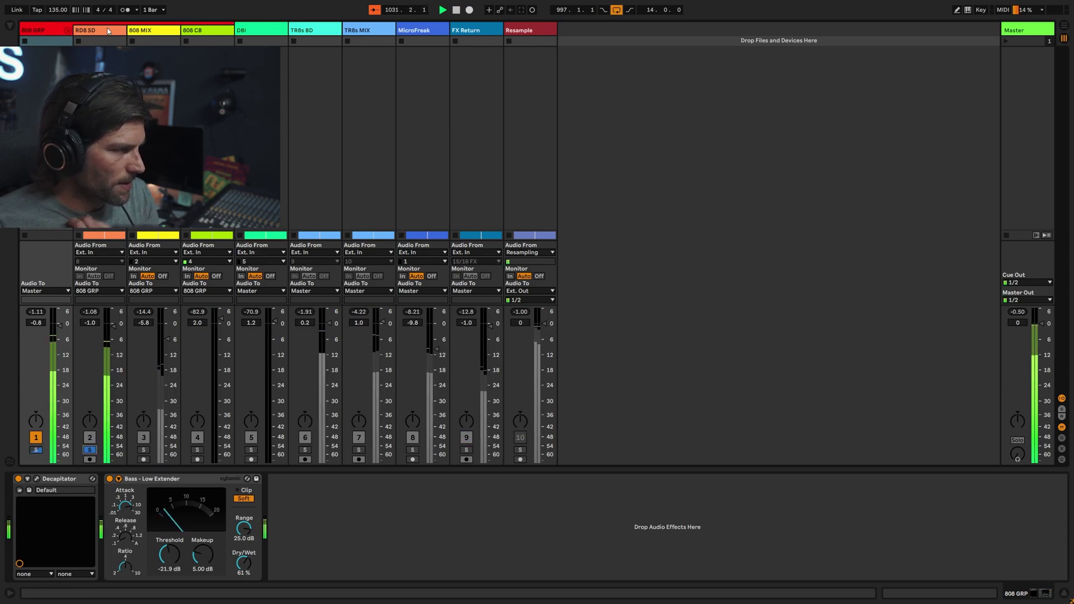
pyautogui.click(108, 32)
pyautogui.click(73, 480)
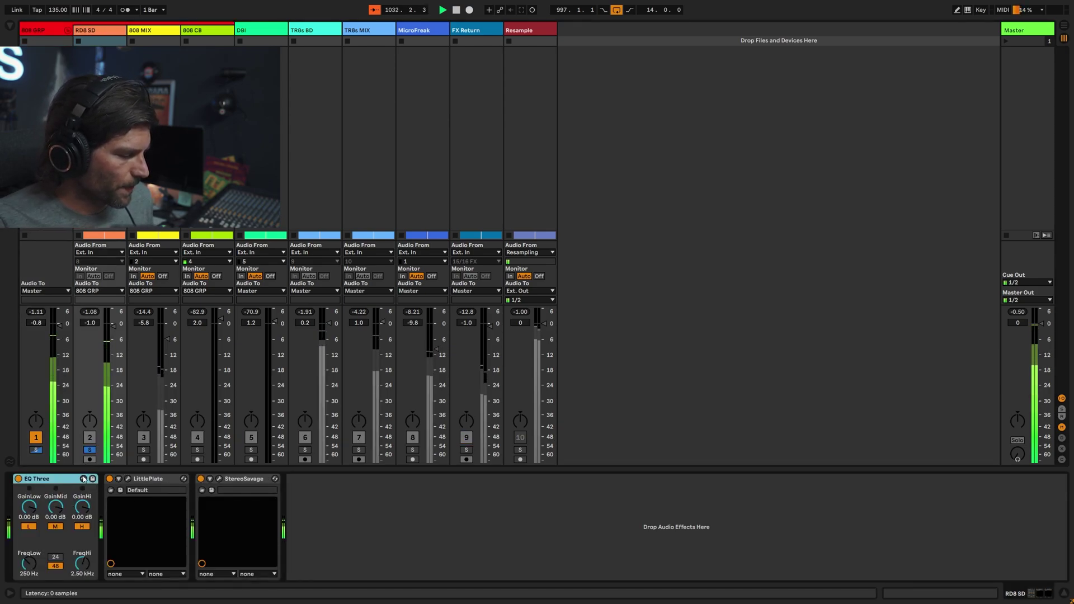
pyautogui.keyDown('shift'); pyautogui.click(228, 479); pyautogui.keyUp('shift')
pyautogui.click(19, 480)
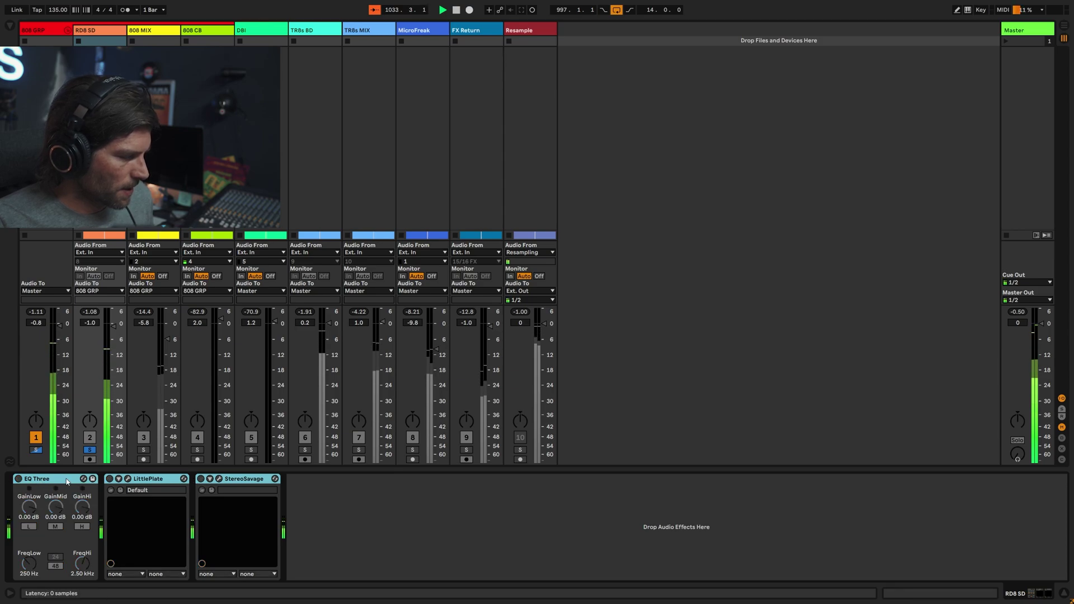
# - Re-enable EQ Three, LittlePlate and StereoSavage one by one on the RD8 SD track, viewing LittlePlate's settings along the way
pyautogui.click(60, 480)
pyautogui.click(19, 480)
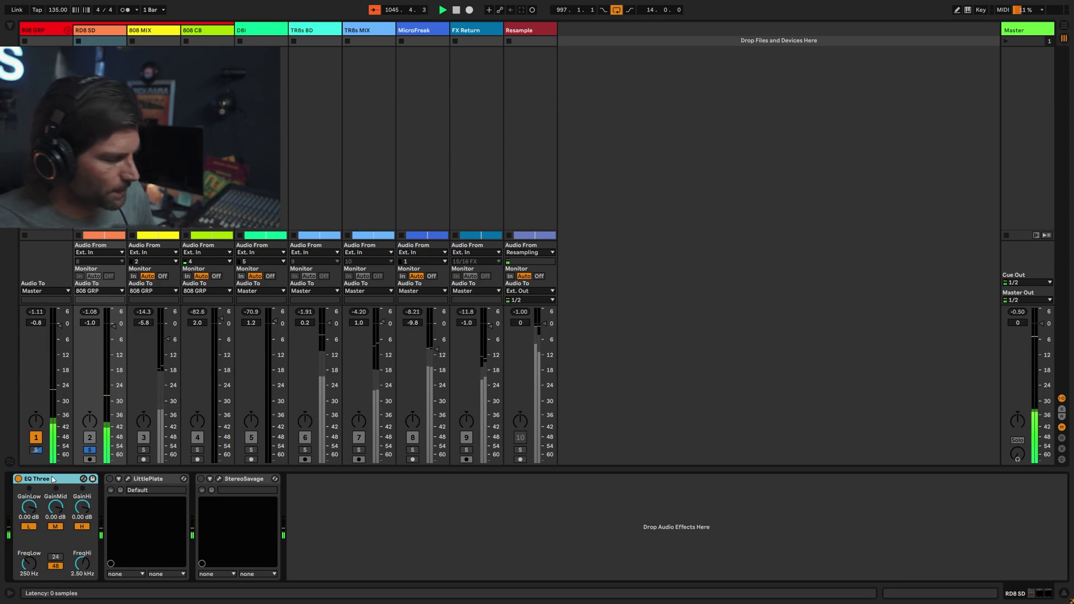
pyautogui.click(109, 479)
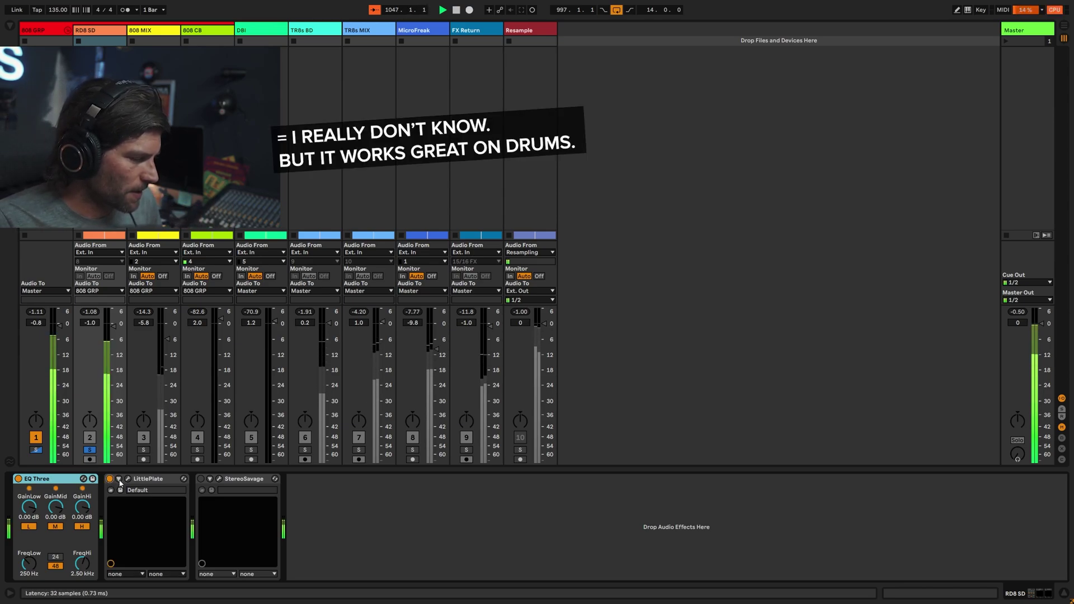
pyautogui.click(128, 479)
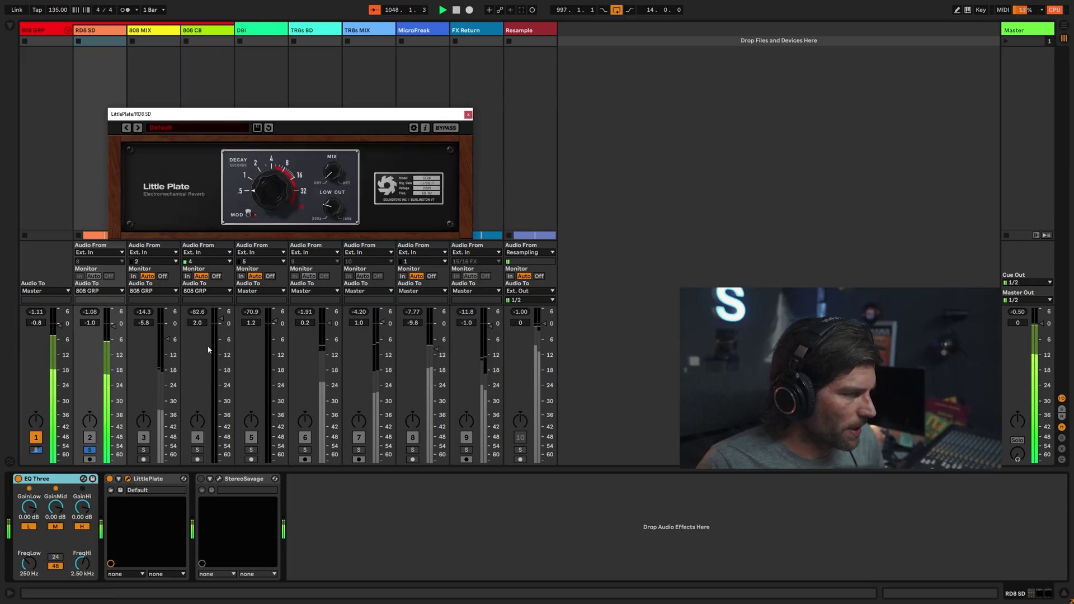
pyautogui.click(202, 479)
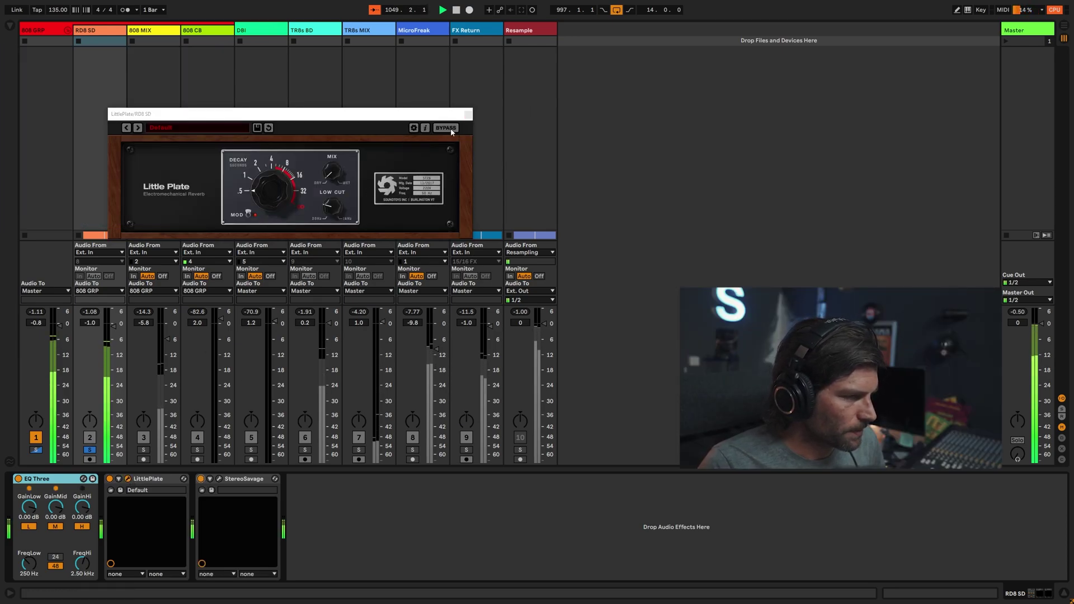
pyautogui.click(468, 115)
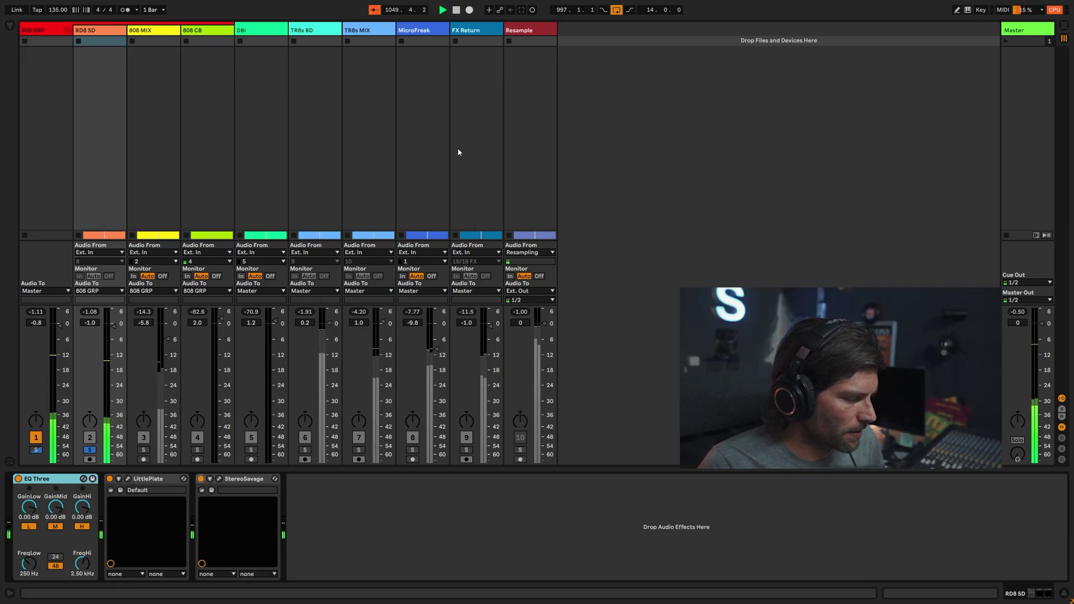
# - Examine the StereoSavage plug-in settings on the RD8 SD track and close its window
pyautogui.click(218, 480)
pyautogui.moveTo(493, 132); pyautogui.dragTo(597, 128)
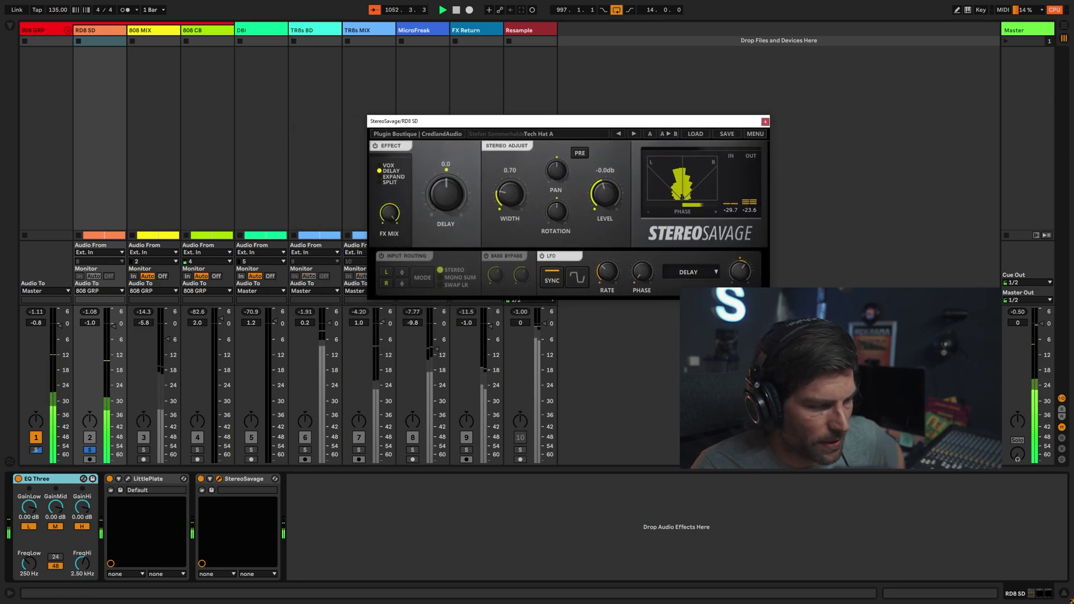
pyautogui.moveTo(525, 121); pyautogui.dragTo(510, 147)
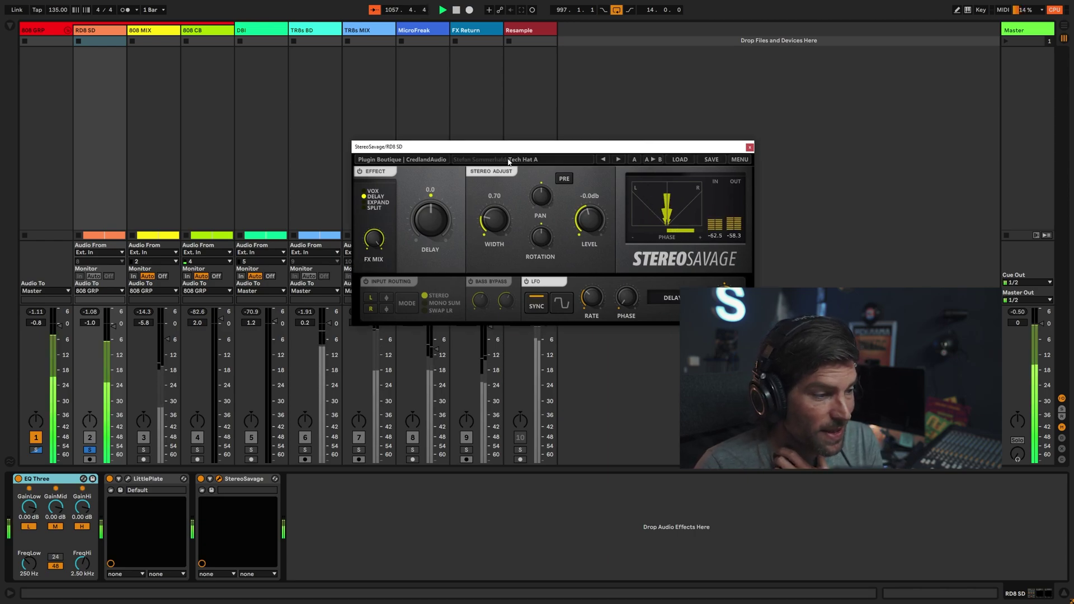
pyautogui.click(748, 149)
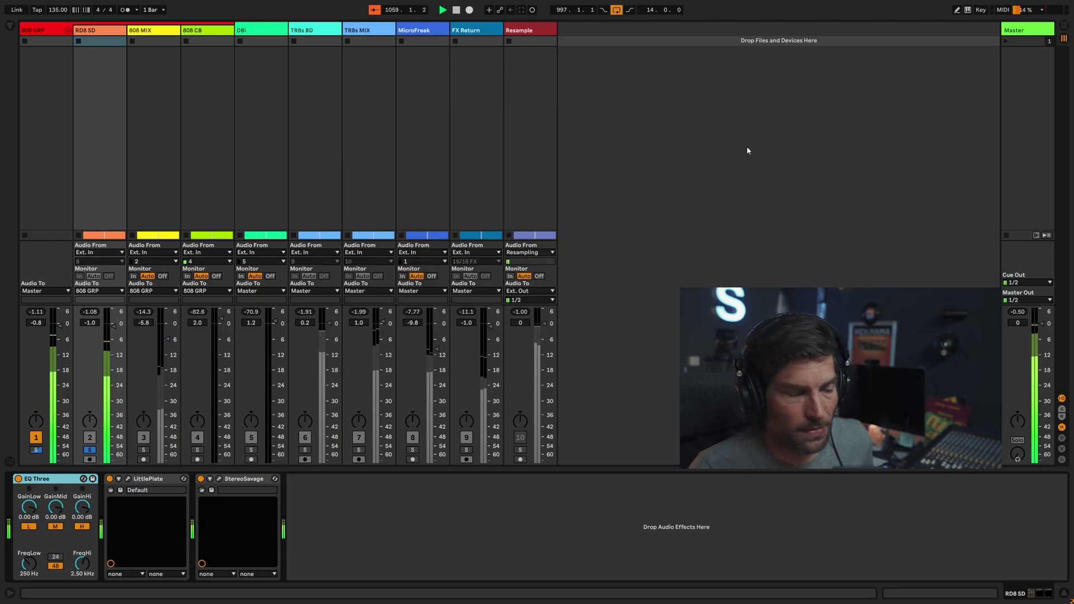
# - Solo the 808 MIX track and show its device chain, checking the neighbouring RD8 SD and 808 CB chains
pyautogui.click(141, 450)
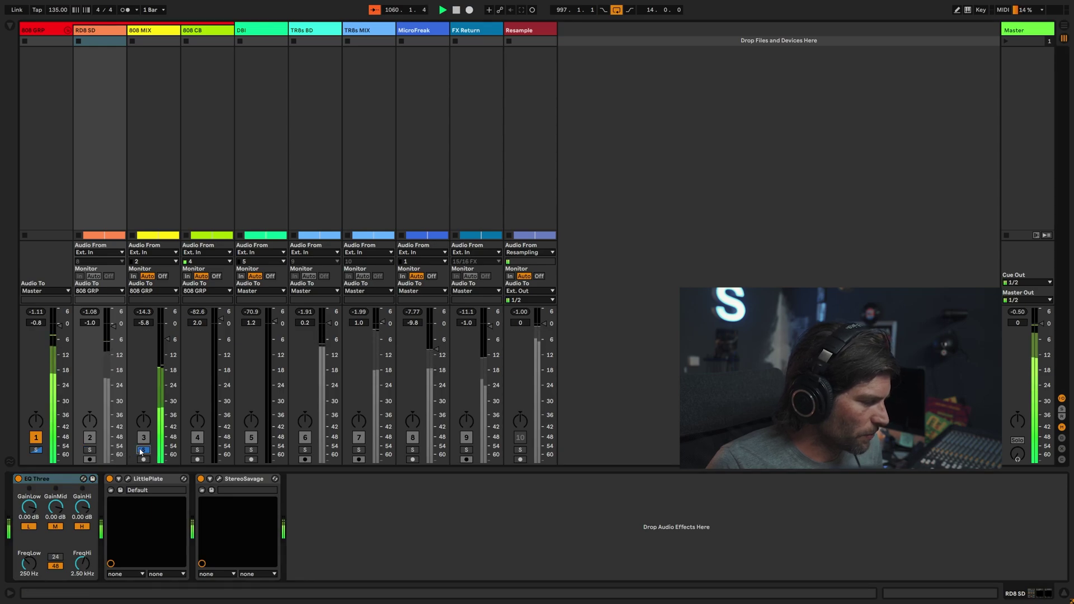
pyautogui.click(156, 36)
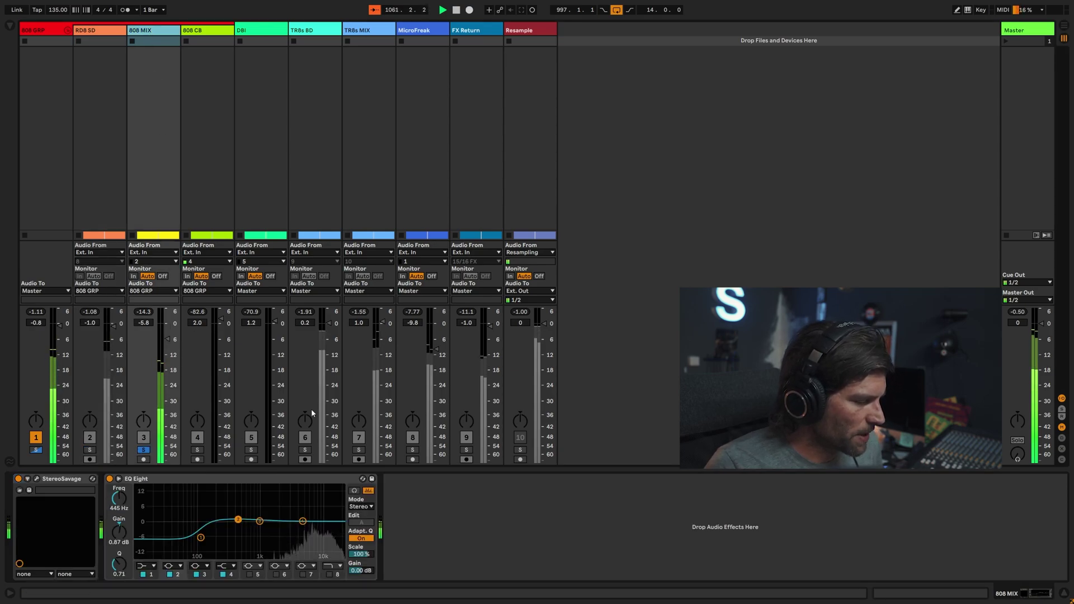
pyautogui.click(101, 36)
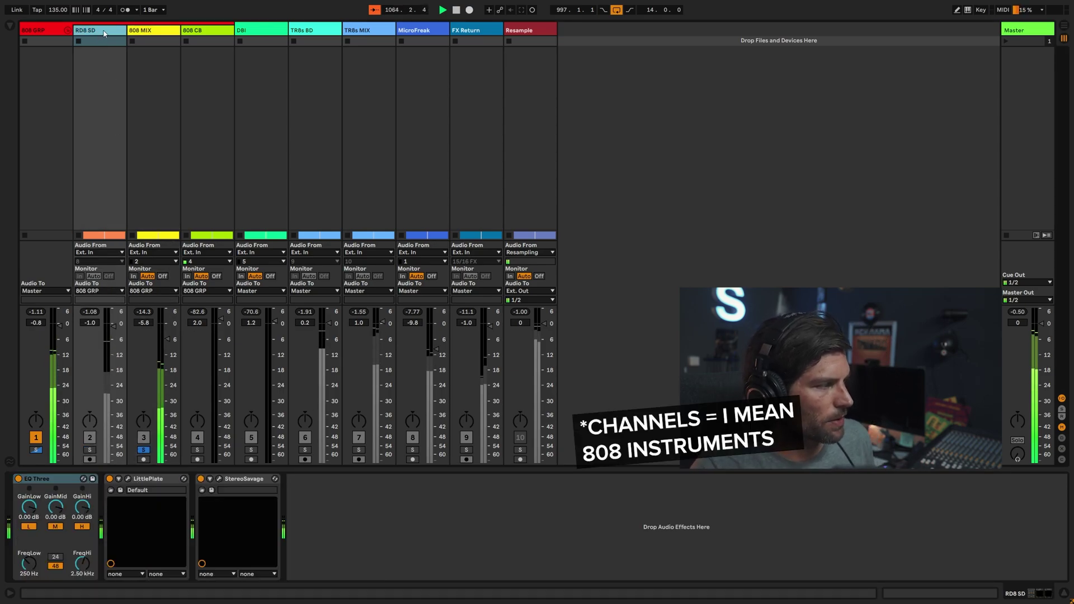
pyautogui.click(199, 35)
pyautogui.press('Left')
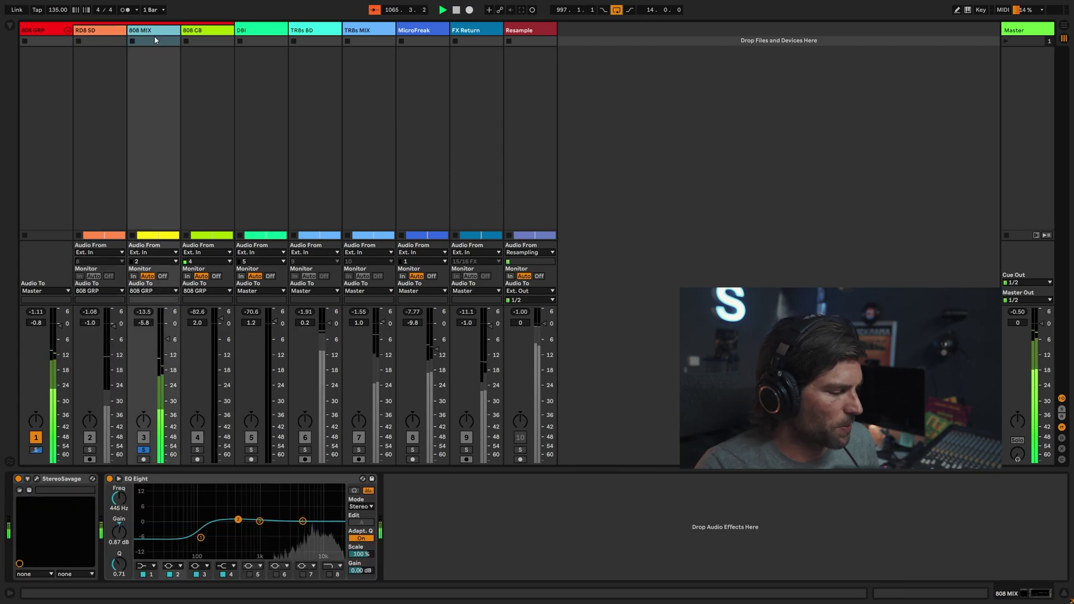
# - Open StereoSavage on the 808 MIX track, compare the sound with StereoSavage and EQ Eight switched off and on, and unsolo the track
pyautogui.click(37, 479)
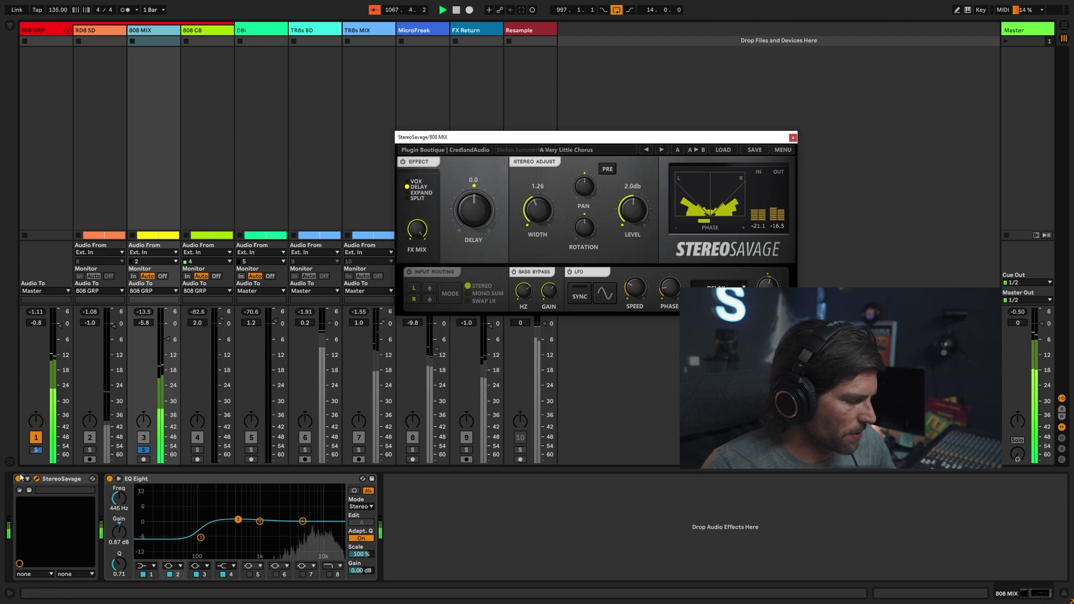
pyautogui.click(67, 479)
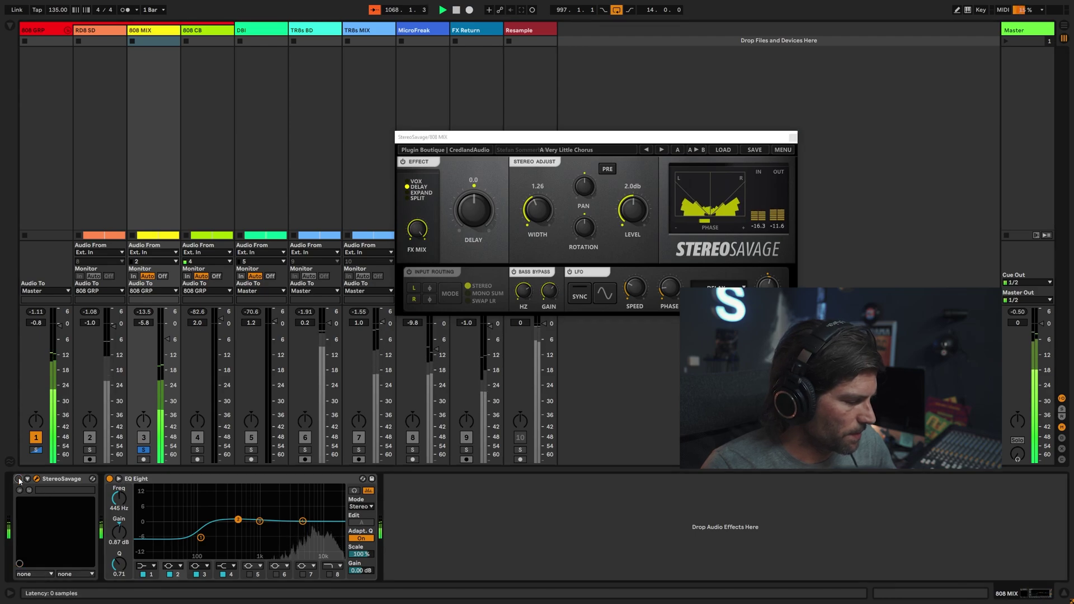
pyautogui.click(110, 481)
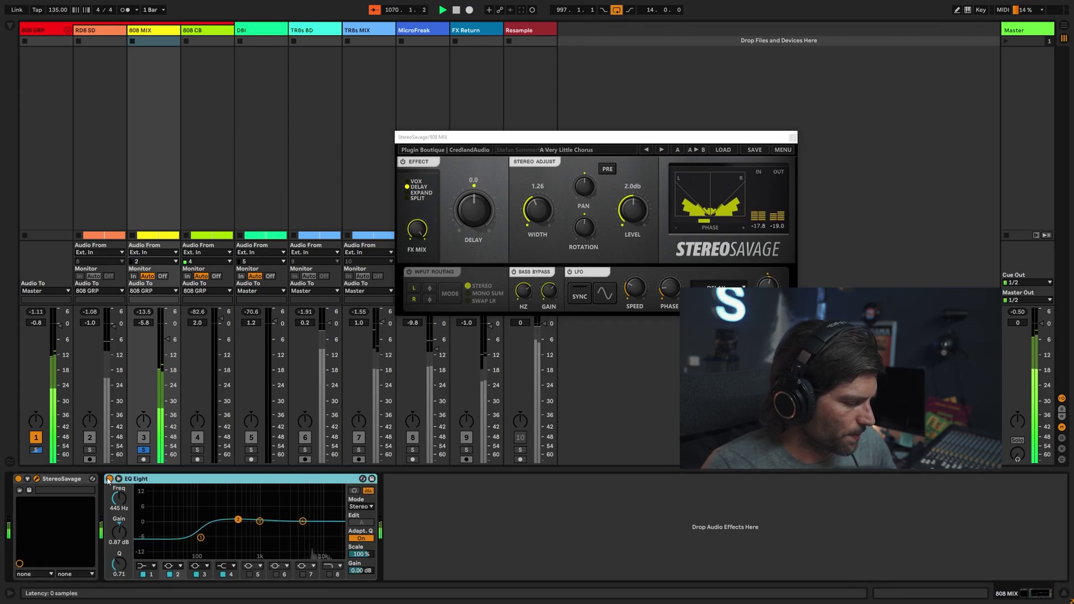
pyautogui.click(266, 364)
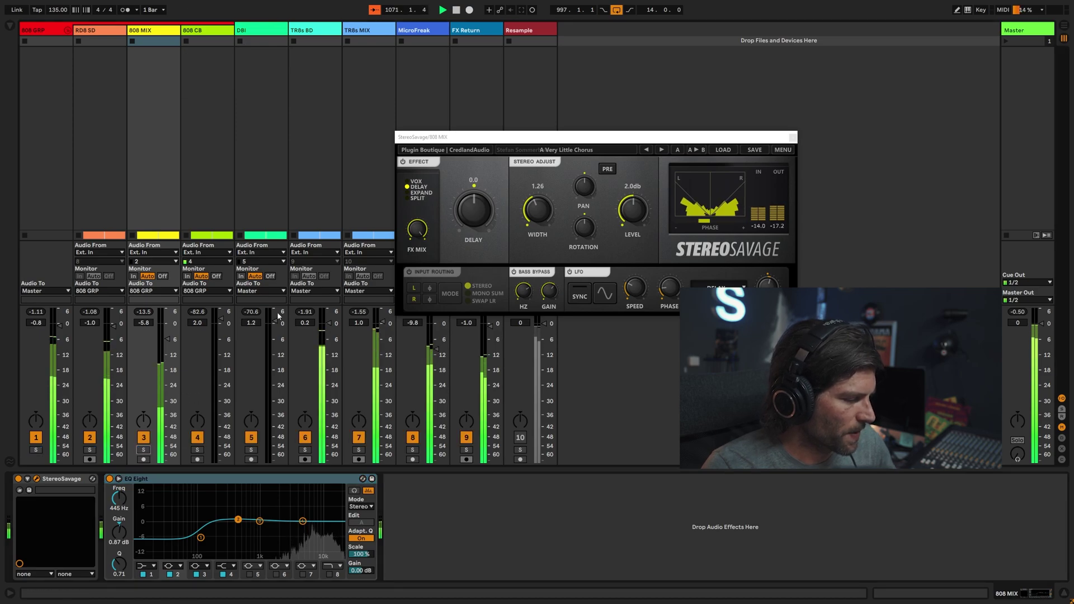
# - Solo the 808 CB track and play the arrangement from about bar 508, where its recording has signal
pyautogui.click(197, 450)
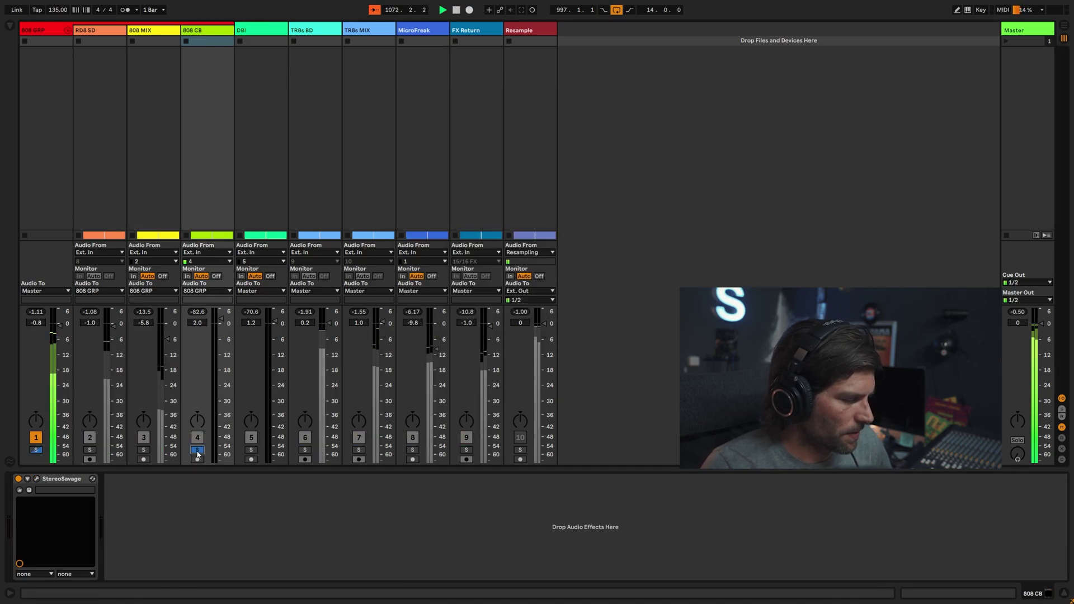
pyautogui.press('Tab')
pyautogui.moveTo(669, 27); pyautogui.dragTo(664, 8)
pyautogui.click(385, 175)
pyautogui.press('space')
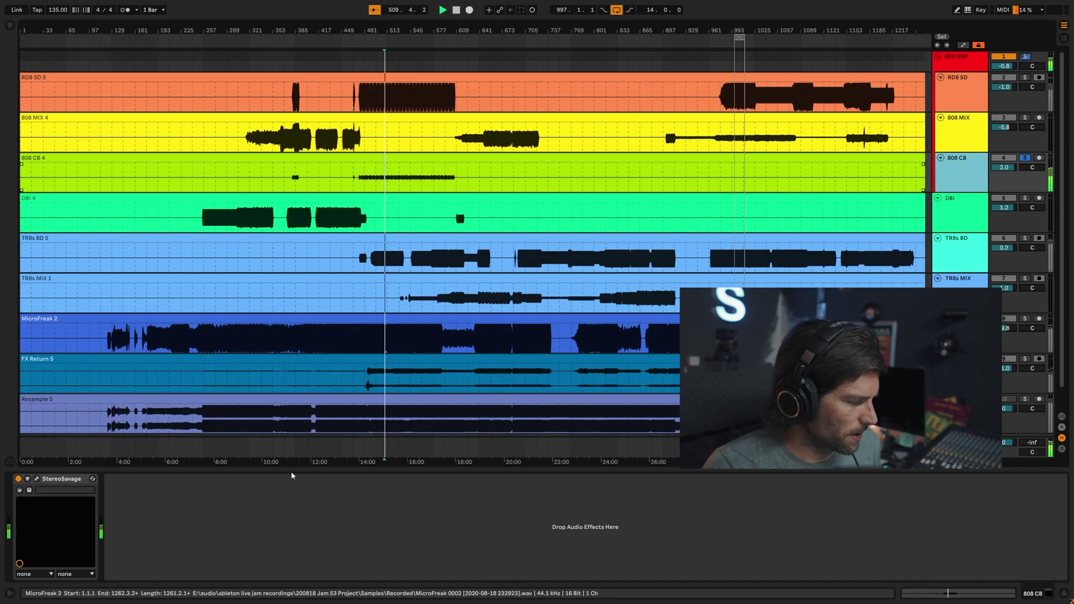
# - Examine the StereoSavage settings on the 808 CB track and close the plug-in window
pyautogui.click(37, 480)
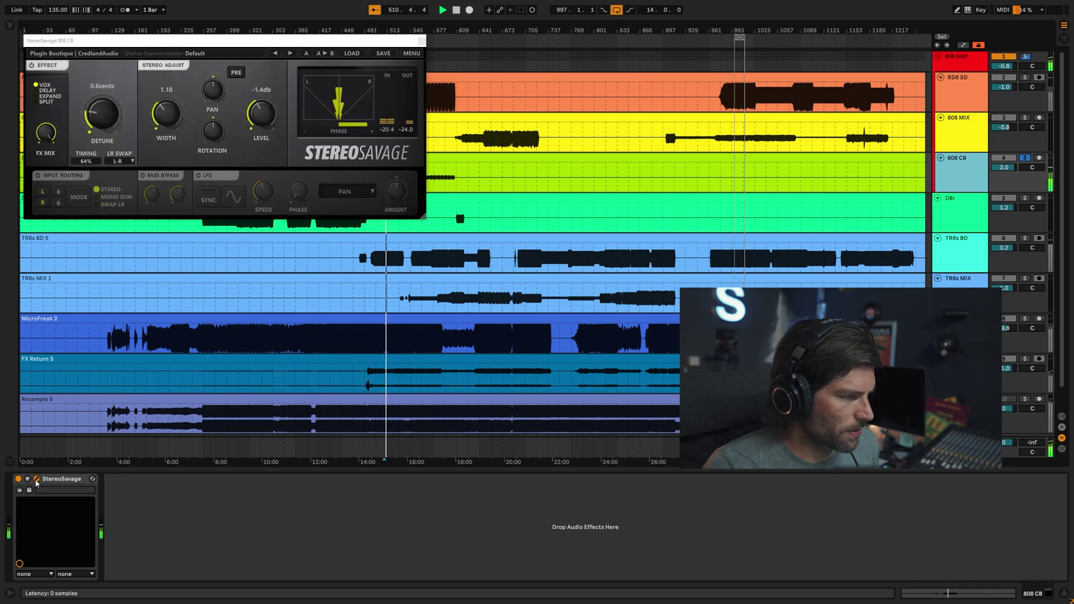
pyautogui.click(36, 480)
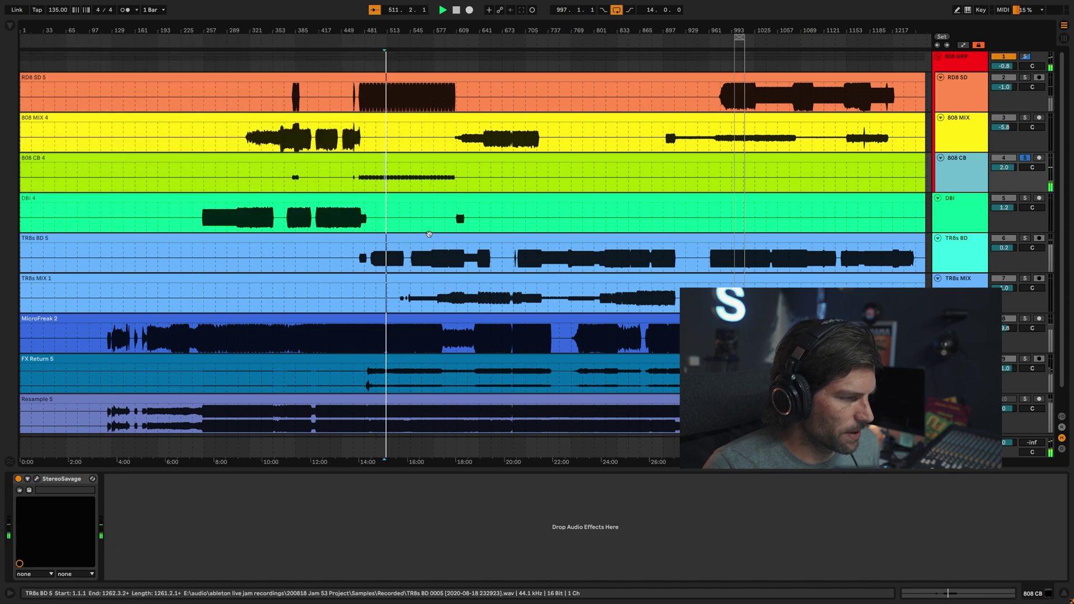
# - Show the 808 GRP device chain, examine the Decapitator plug-in settings and close its window
pyautogui.click(959, 103)
pyautogui.keyDown('shift'); pyautogui.click(944, 77); pyautogui.keyUp('shift')
pyautogui.click(957, 63)
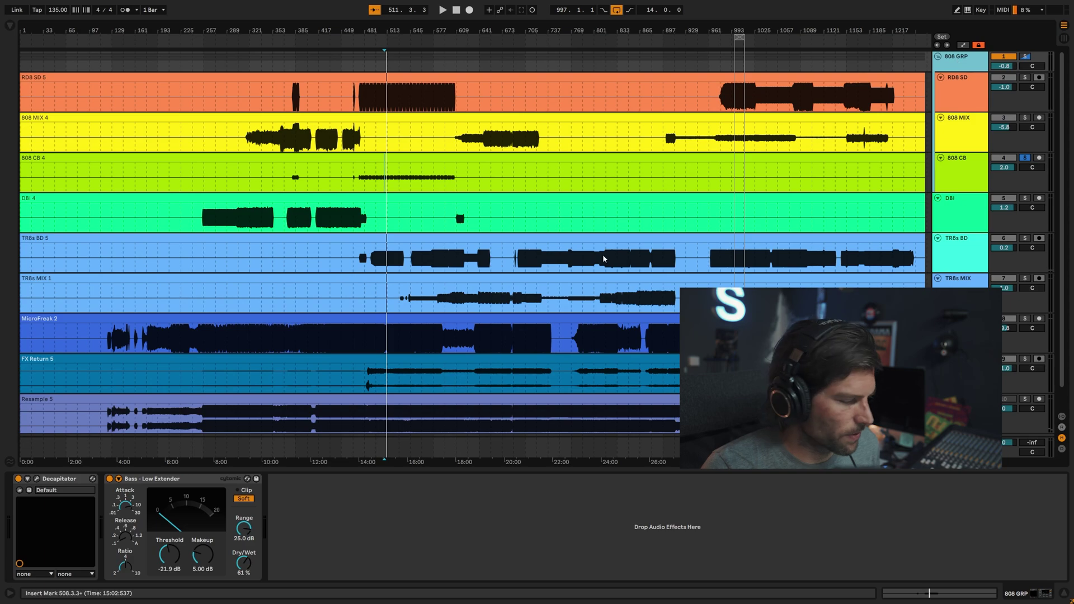
pyautogui.click(60, 479)
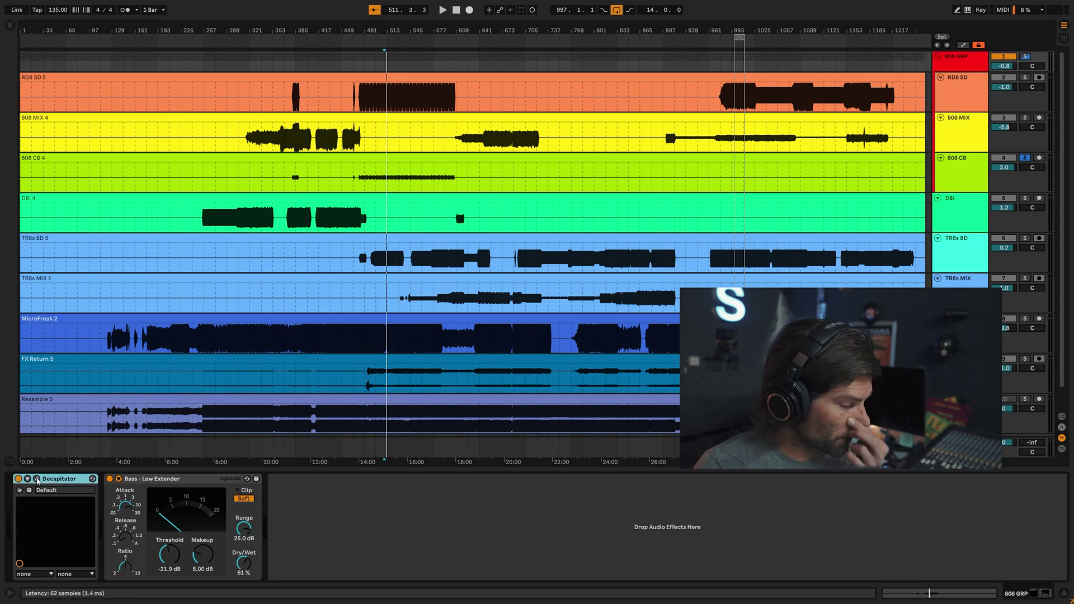
pyautogui.click(37, 479)
pyautogui.moveTo(414, 145); pyautogui.dragTo(586, 140)
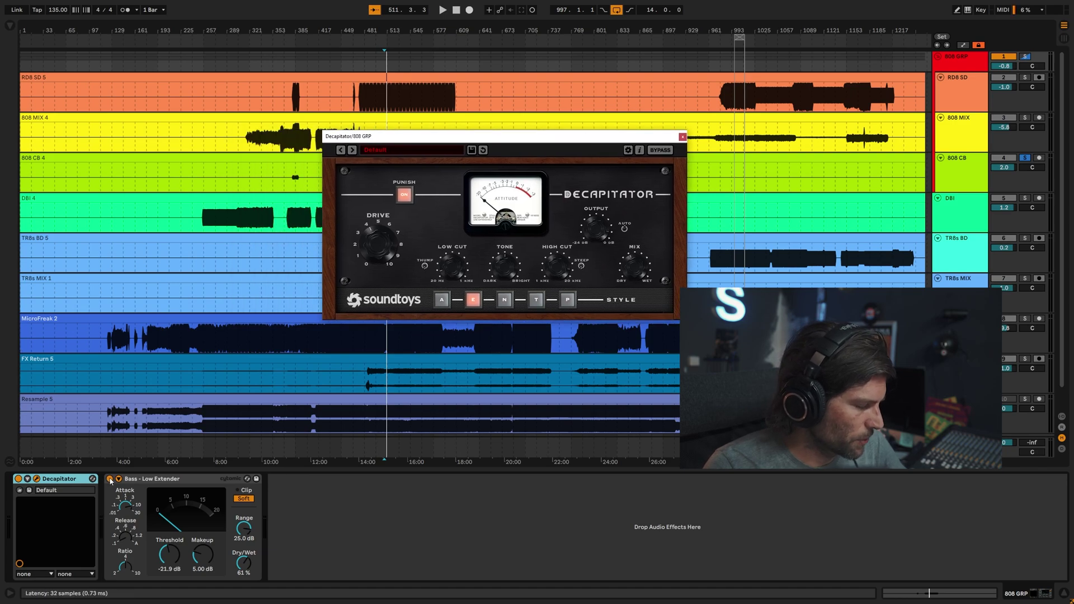
pyautogui.click(683, 137)
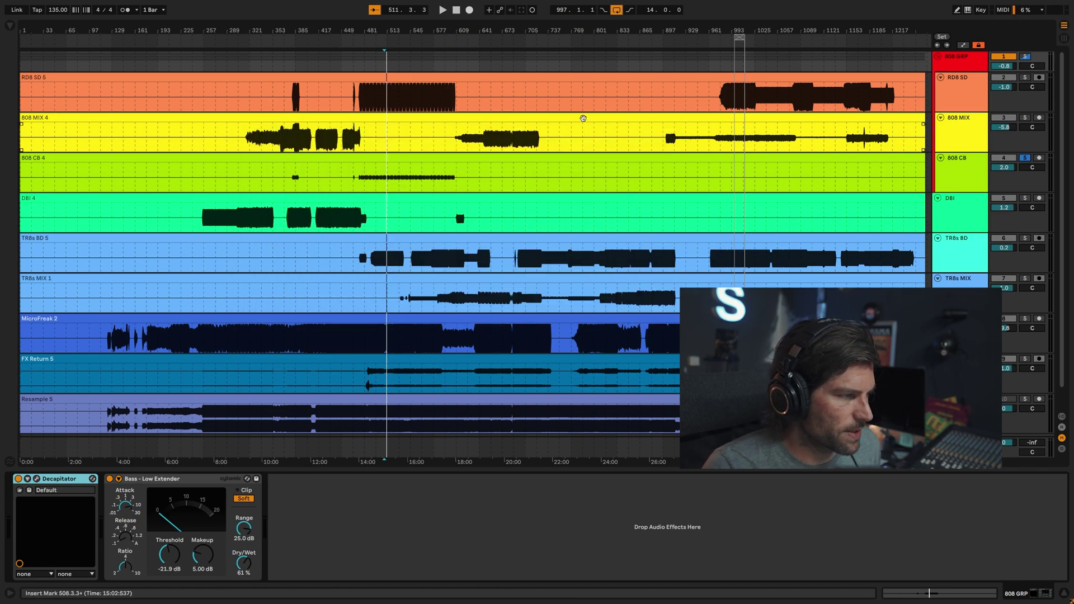
# - Solo the whole 808 GRP group and play the arrangement from about bar 1002 in the RD8 SD clip
pyautogui.click(737, 97)
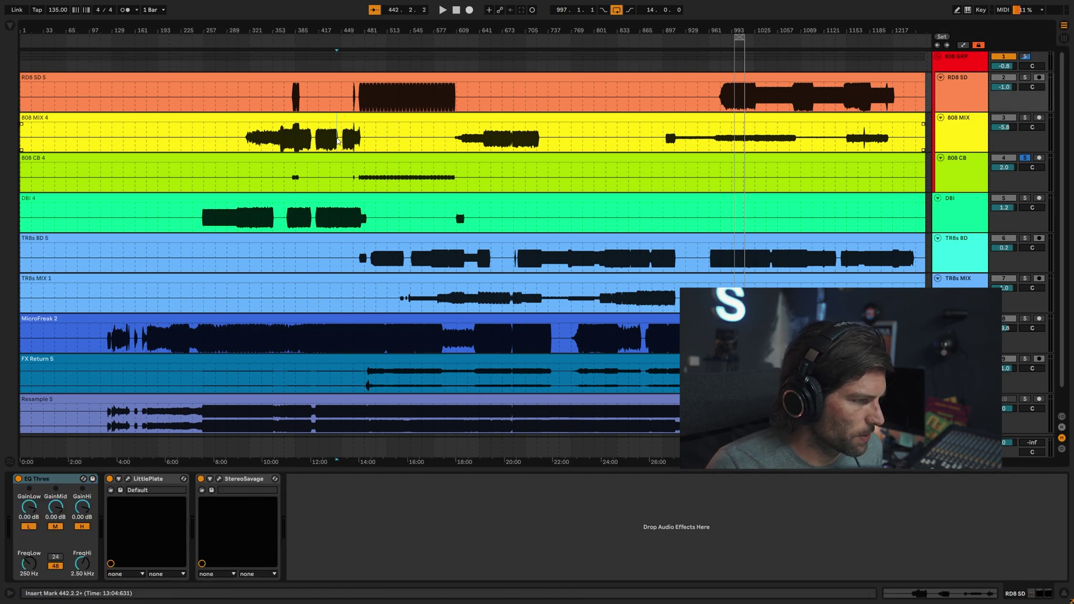
pyautogui.click(339, 141)
pyautogui.click(724, 99)
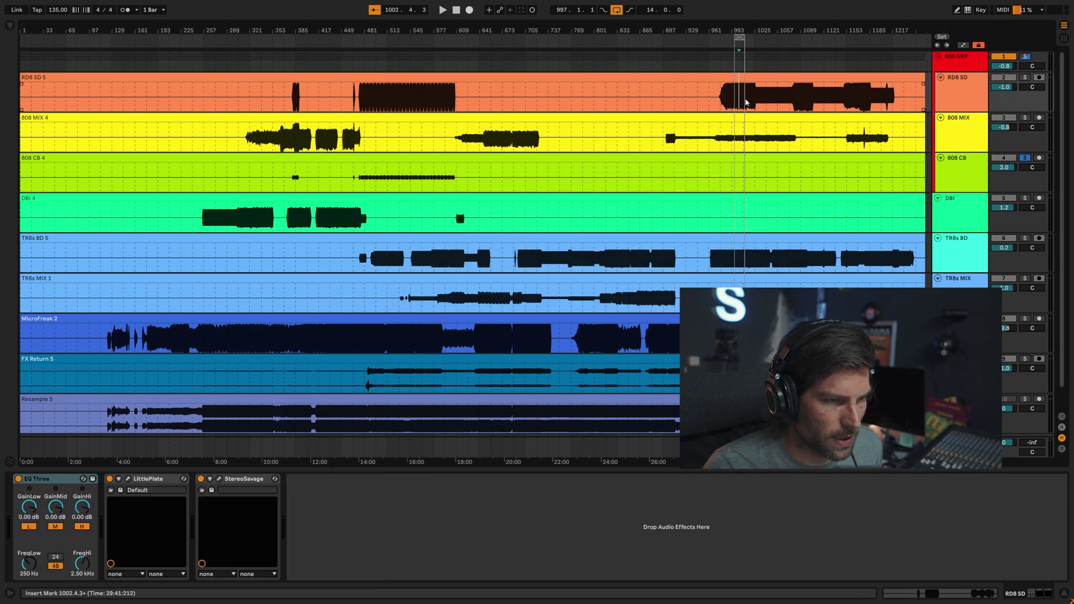
pyautogui.click(1026, 56)
pyautogui.press('space')
# - Bypass Decapitator and Bass - Low Extender on the 808 GRP track, and re-enable Decapitator with its plug-in window open for comparison
pyautogui.click(967, 66)
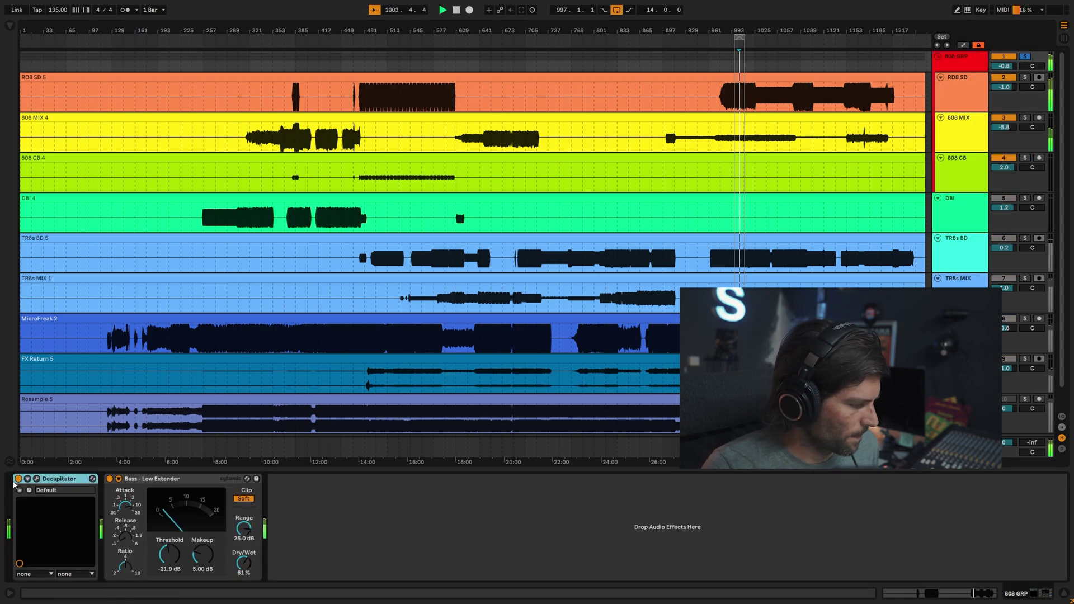
pyautogui.click(110, 479)
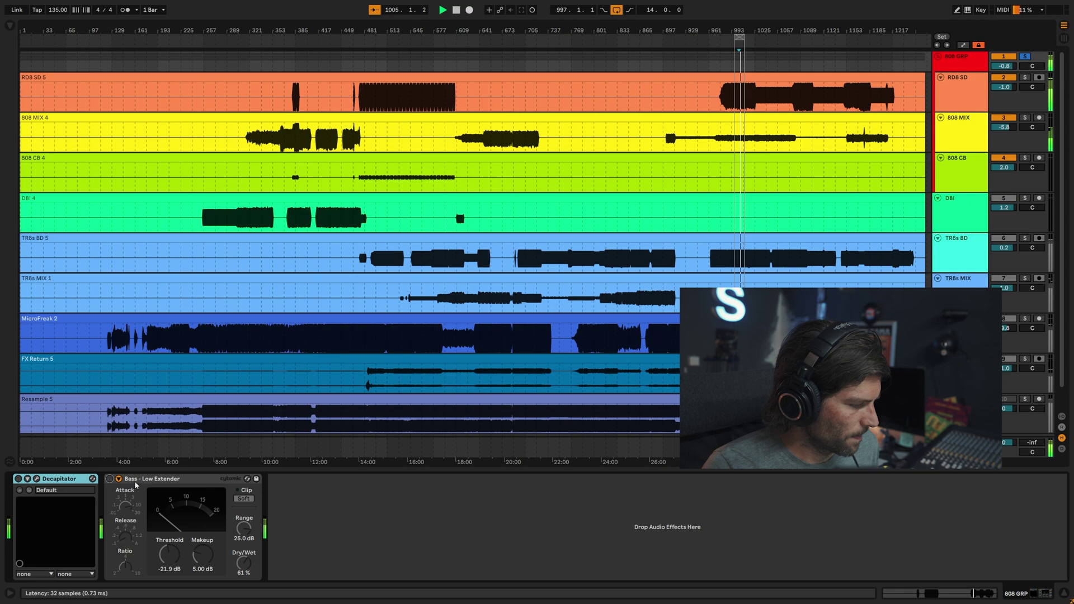
pyautogui.click(18, 479)
pyautogui.click(36, 479)
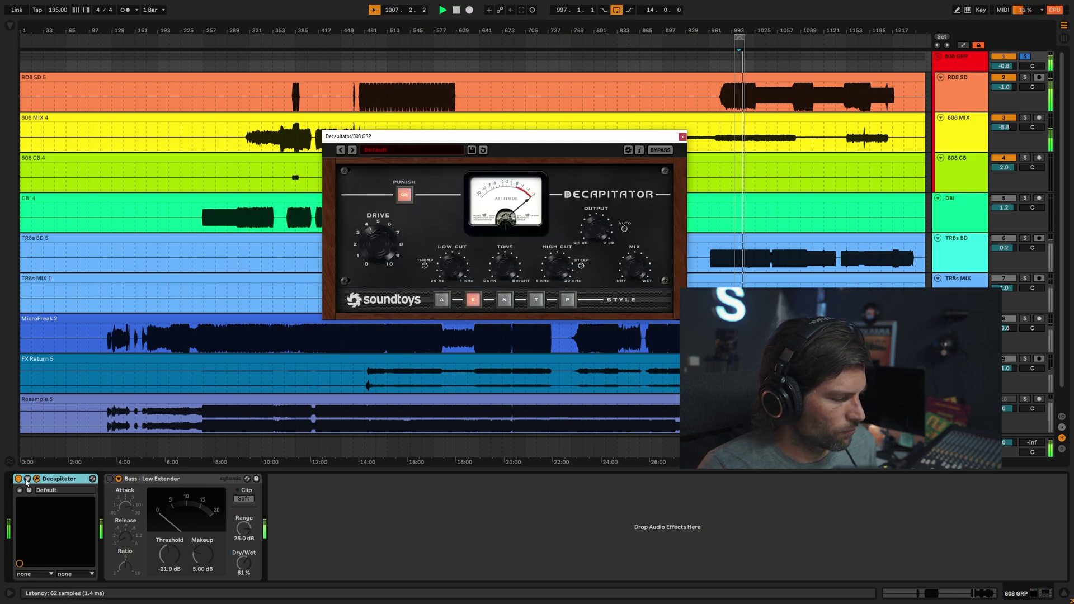
pyautogui.click(18, 479)
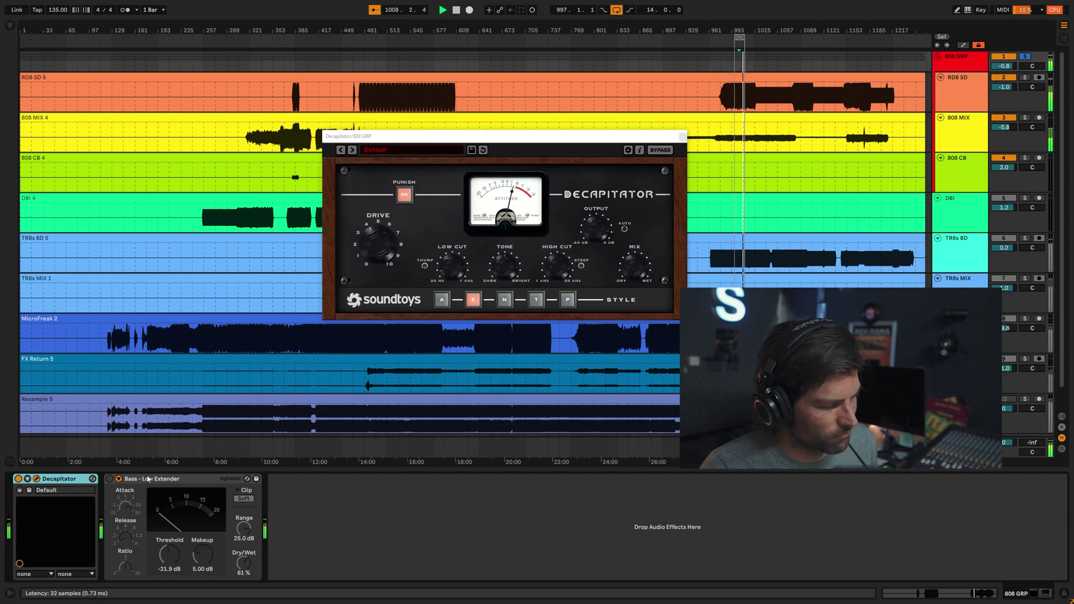
# - Re-enable Bass - Low Extender on the 808 GRP track, close the Decapitator window and take the group out of solo
pyautogui.click(110, 479)
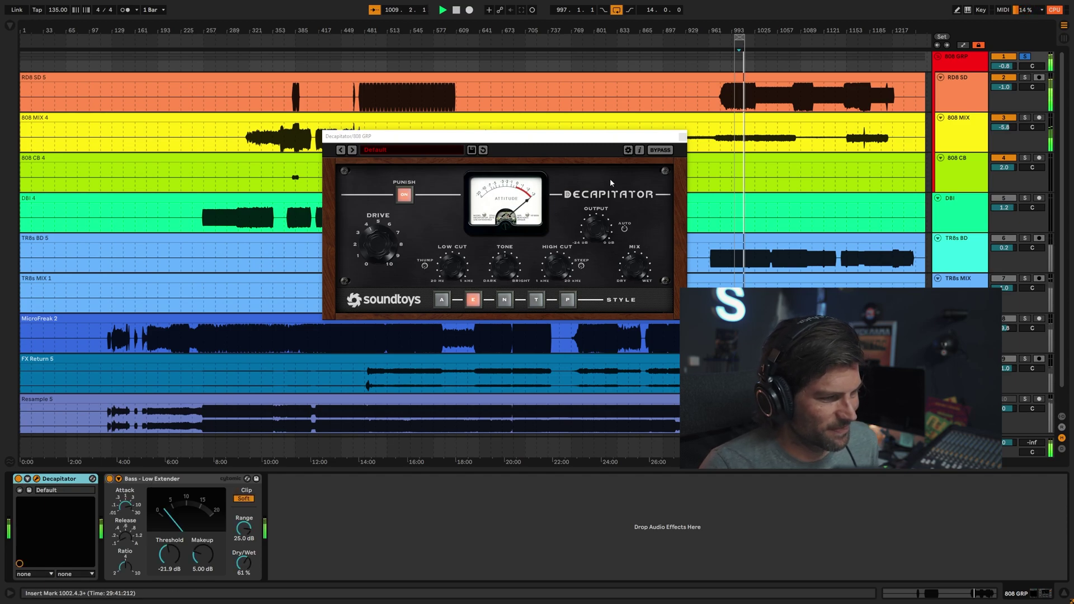
pyautogui.click(682, 136)
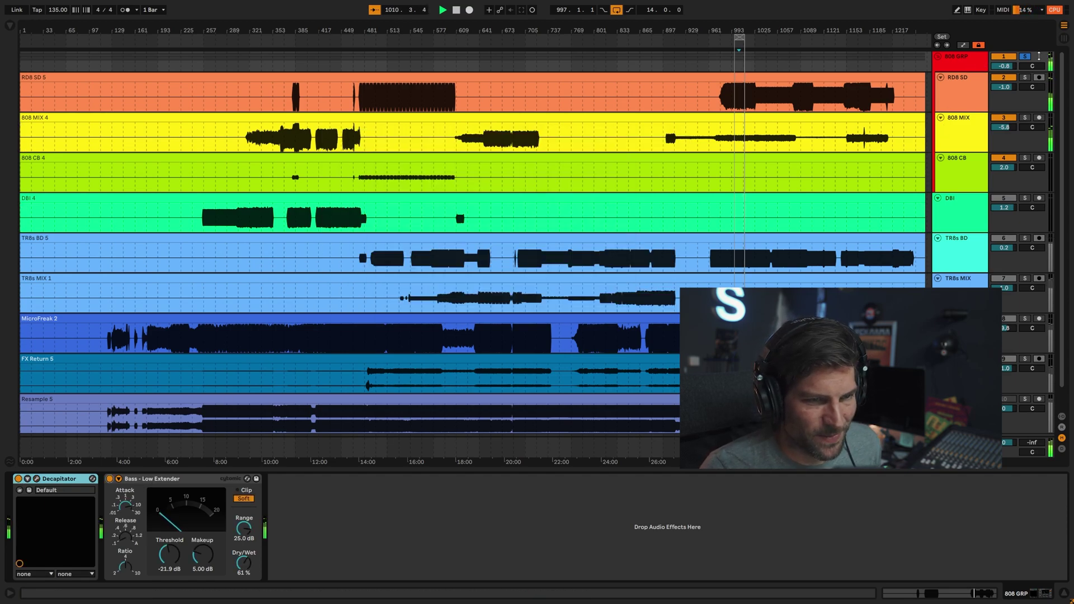
pyautogui.click(1025, 57)
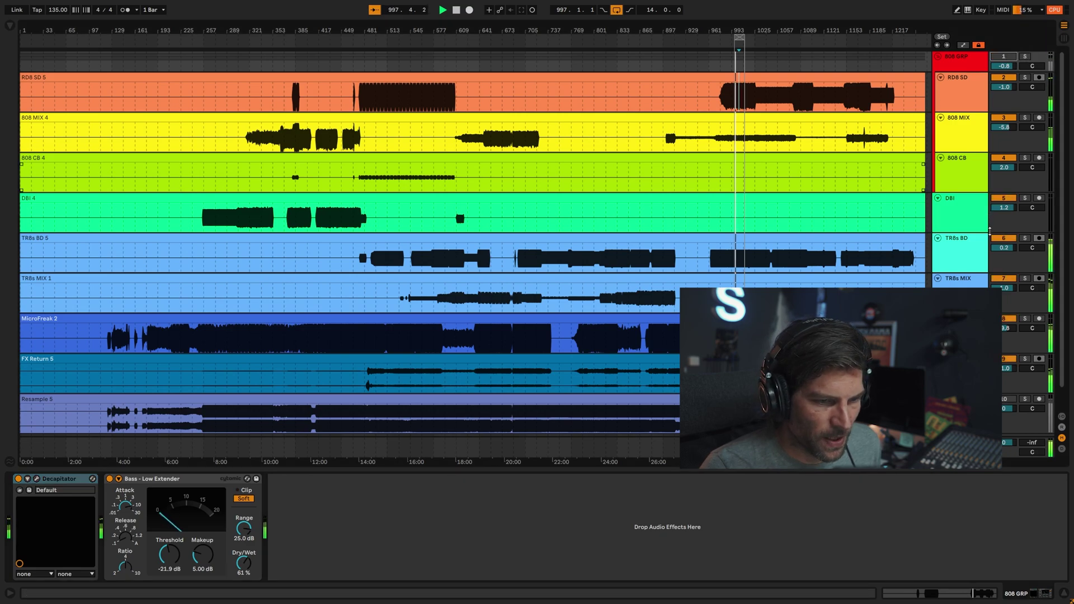
# - Show the DBI track's device chain, solo the track and play its clip from about bar 437
pyautogui.click(963, 248)
pyautogui.click(968, 208)
pyautogui.click(1024, 199)
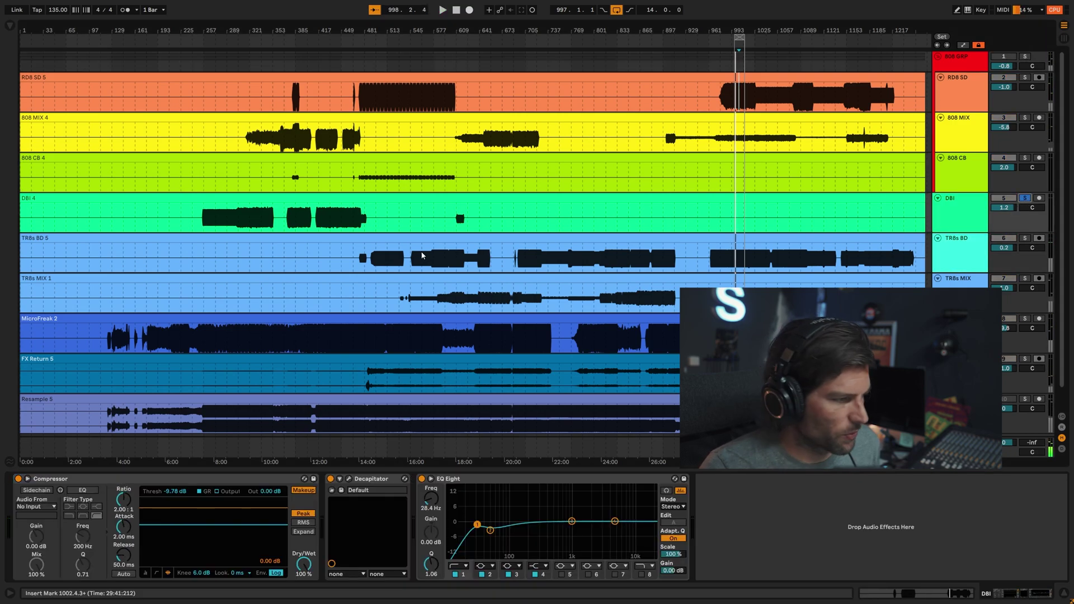
pyautogui.click(334, 219)
pyautogui.press('space')
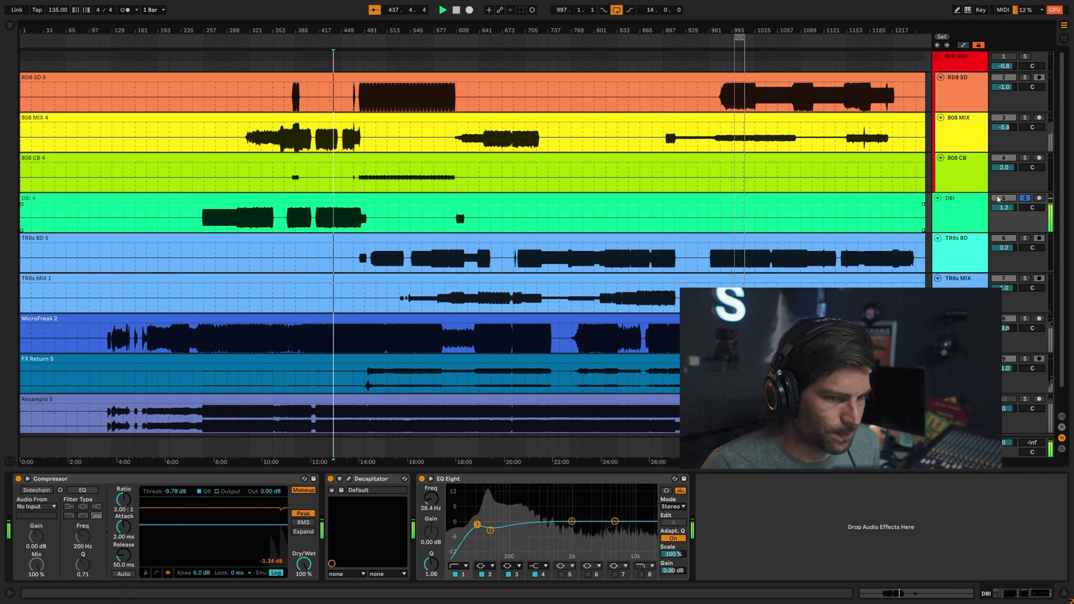
# - Compare the DBI sound with Compressor, Decapitator and EQ Eight toggled off and on in turn, and close the Decapitator window
pyautogui.click(18, 483)
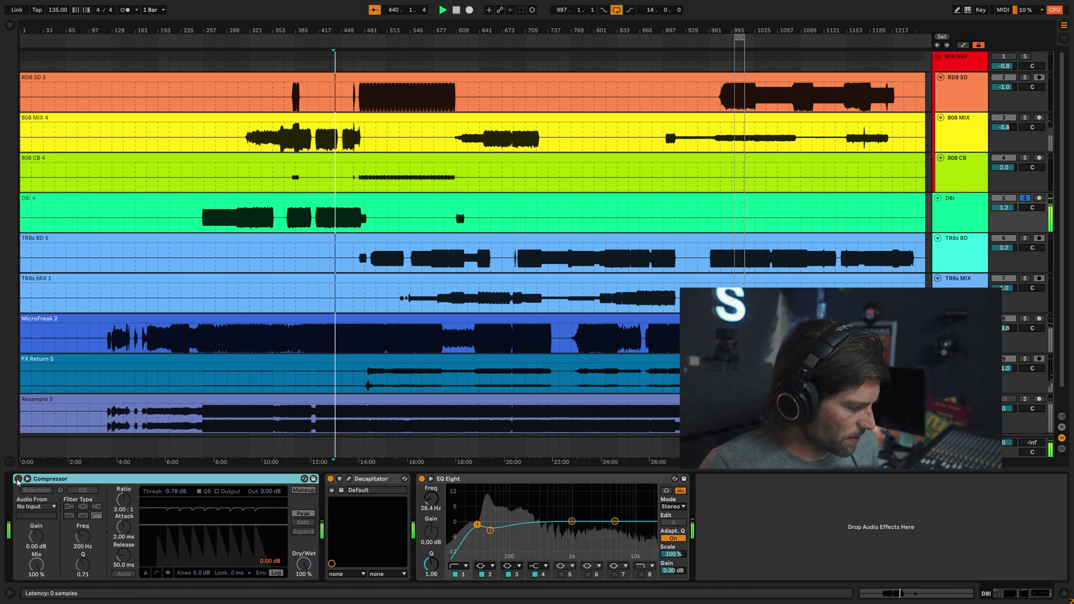
pyautogui.click(332, 482)
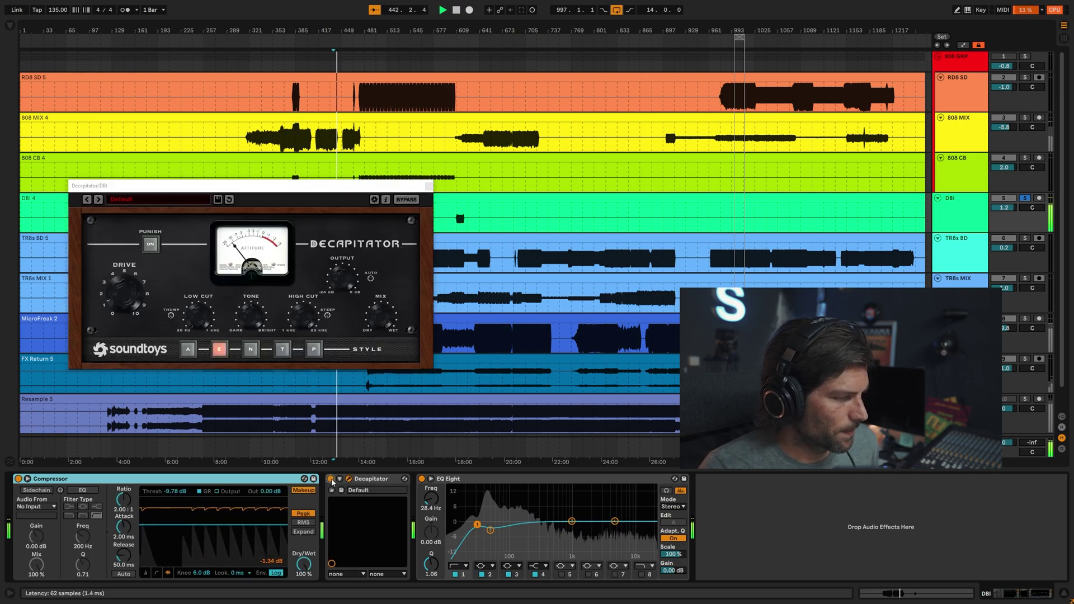
pyautogui.click(423, 480)
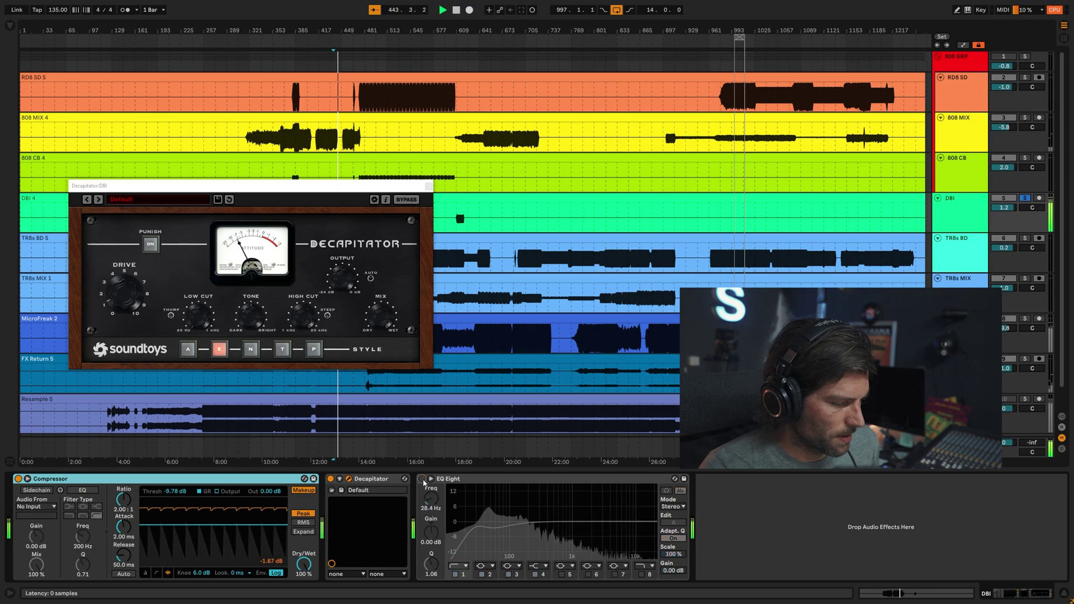
pyautogui.click(422, 479)
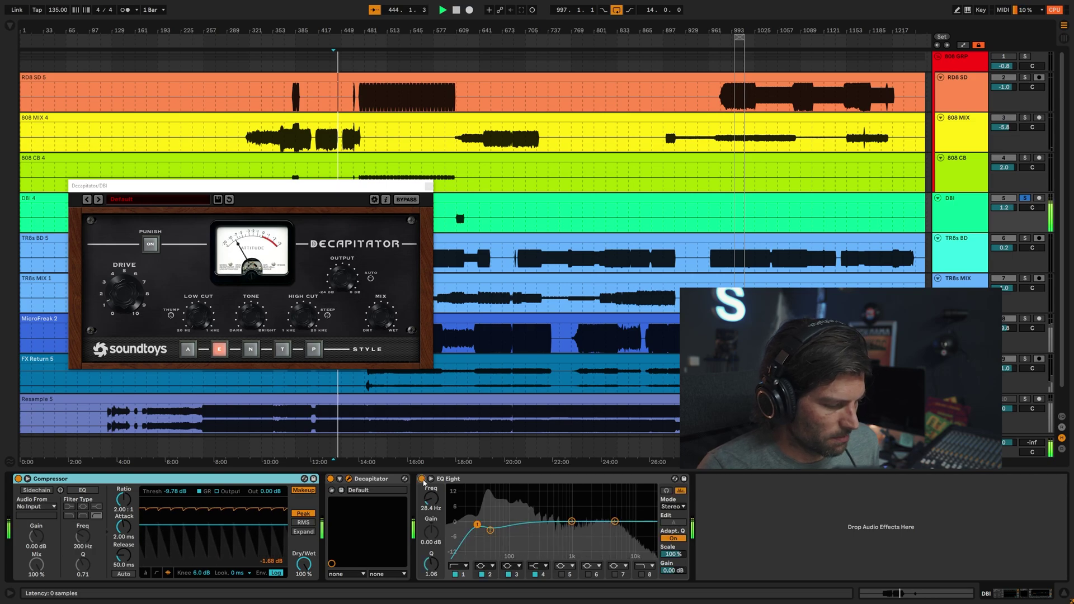
pyautogui.click(429, 186)
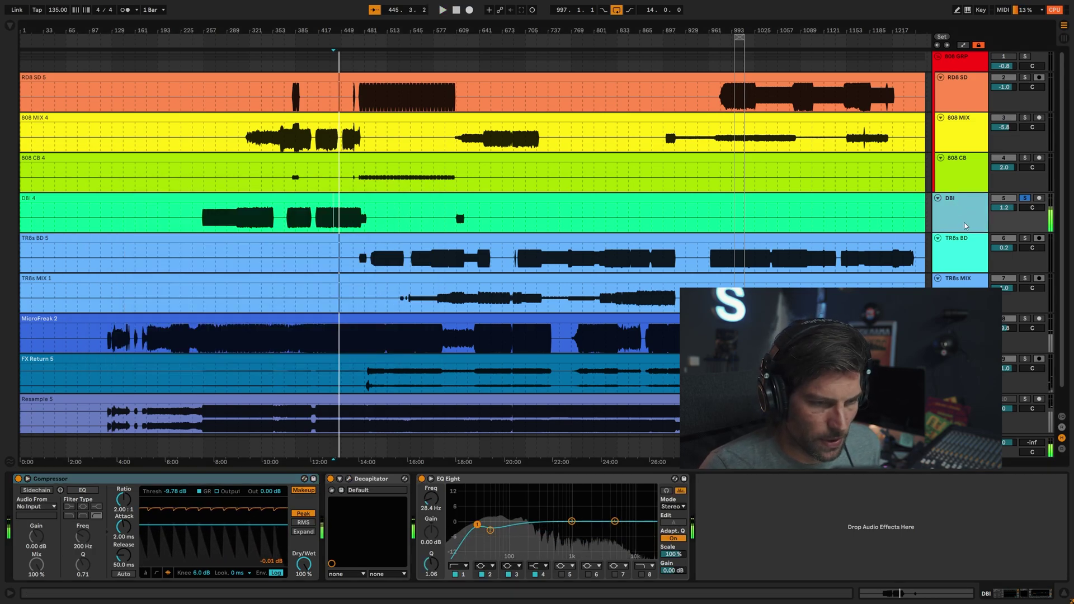
# - Show the TR8s BD device chain, solo that track instead of DBI and play its clip from about bar 705
pyautogui.click(956, 250)
pyautogui.click(1025, 237)
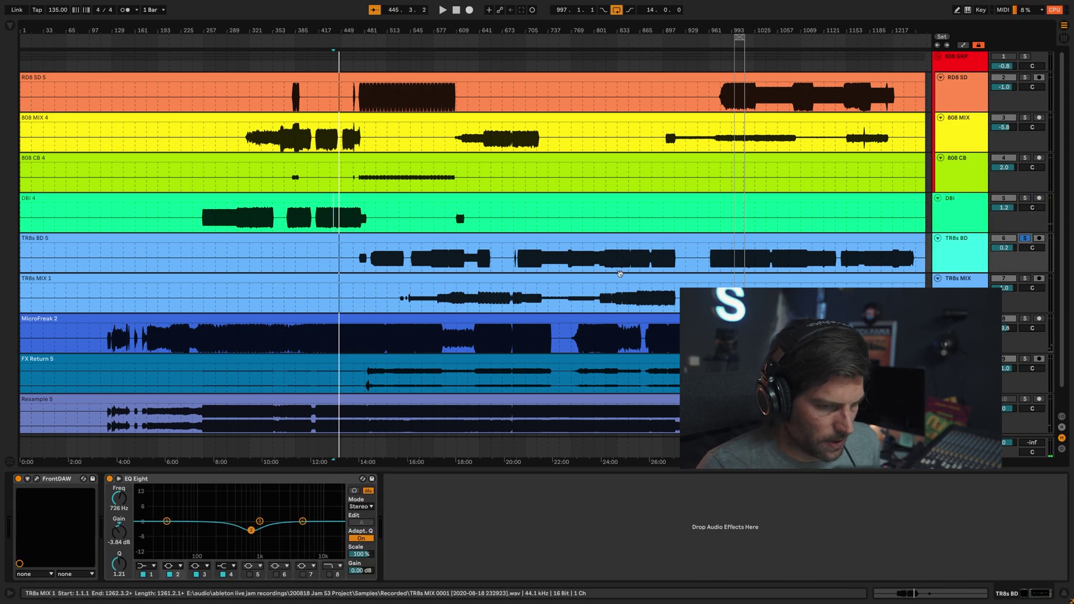
pyautogui.click(577, 246)
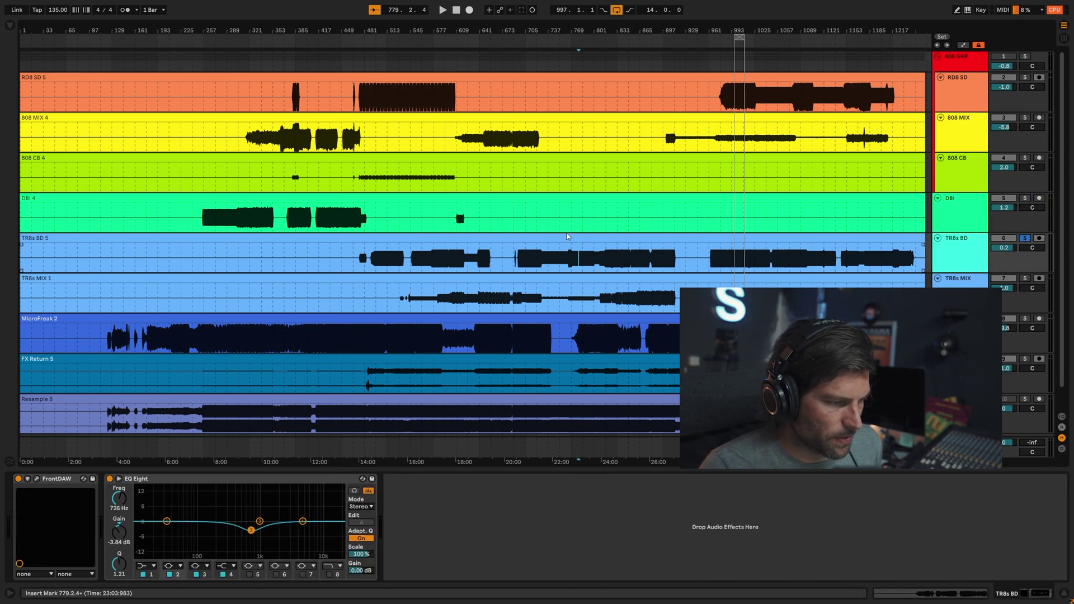
pyautogui.moveTo(585, 37); pyautogui.dragTo(541, 231)
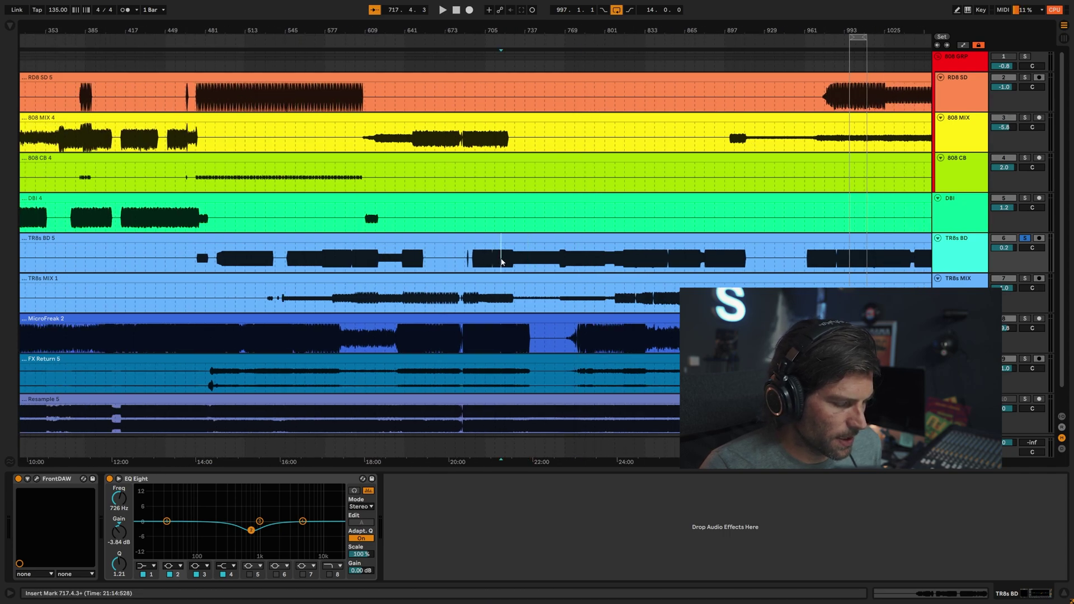
pyautogui.moveTo(495, 36); pyautogui.dragTo(443, 256)
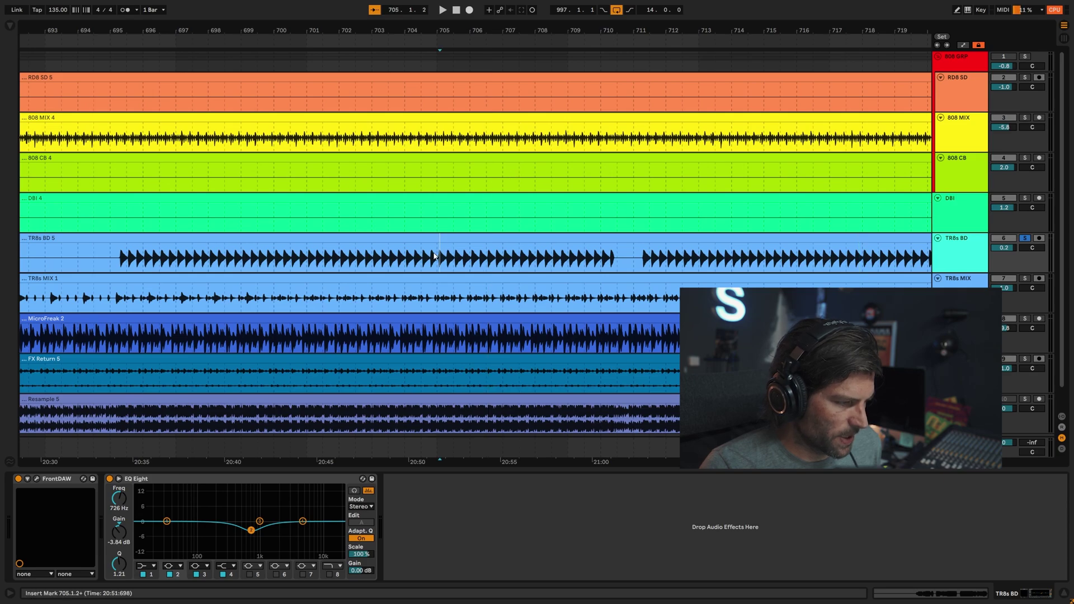
pyautogui.press('space')
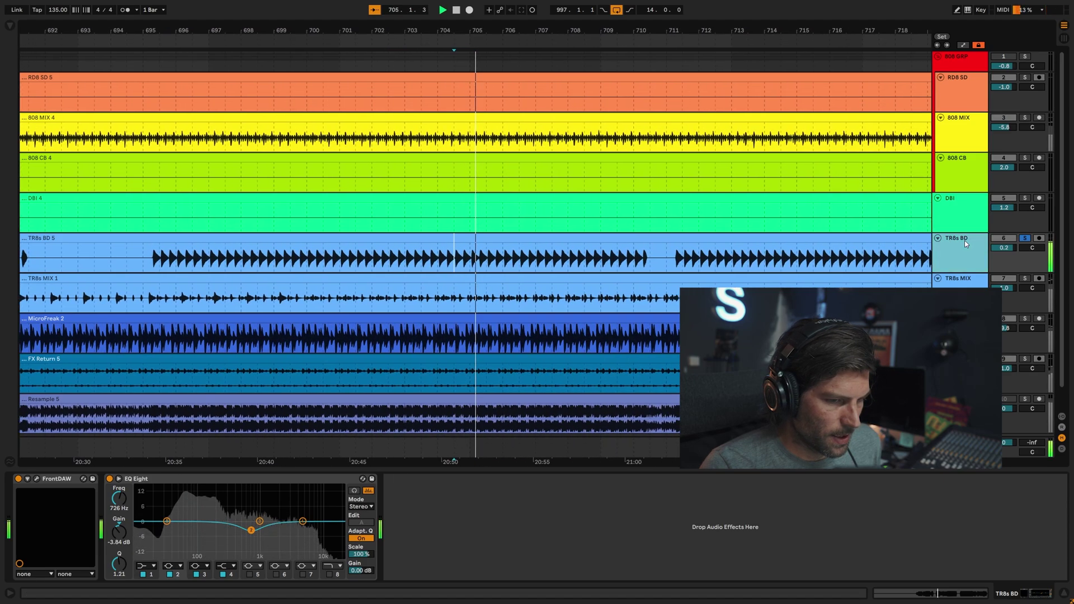
# - Take TR8s BD out of solo, solo it again and replay its clip from about bar 705
pyautogui.click(1026, 239)
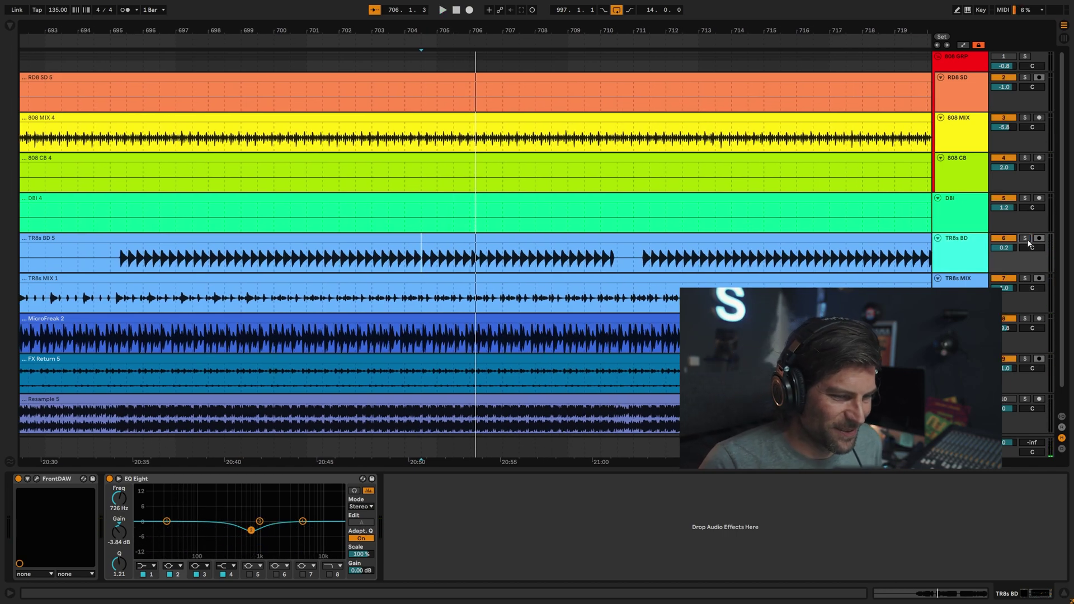
pyautogui.click(1025, 238)
pyautogui.click(428, 262)
pyautogui.press('space')
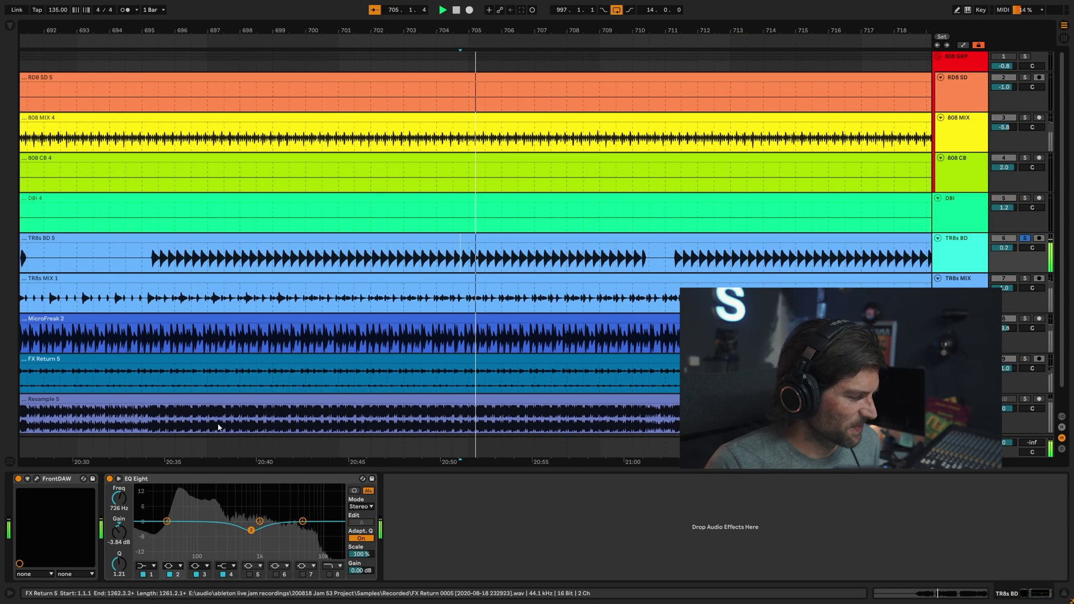
# - Bypass FrontDAW and EQ Eight on TR8s BD, and re-enable FrontDAW with its plug-in window open beside the waveforms
pyautogui.click(20, 480)
pyautogui.click(19, 479)
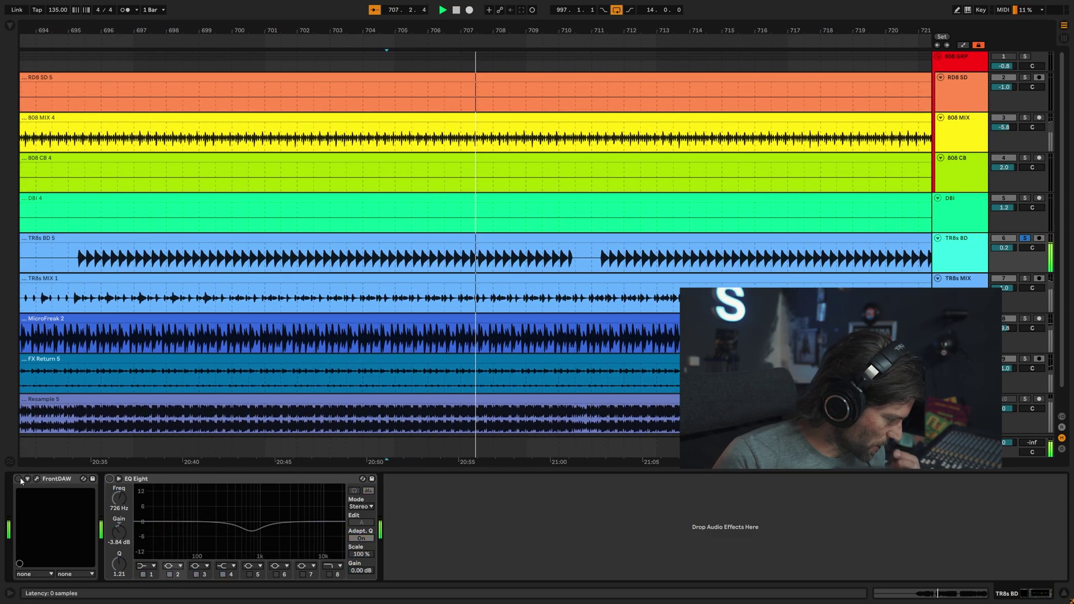
pyautogui.click(36, 480)
pyautogui.moveTo(423, 87); pyautogui.dragTo(638, 62)
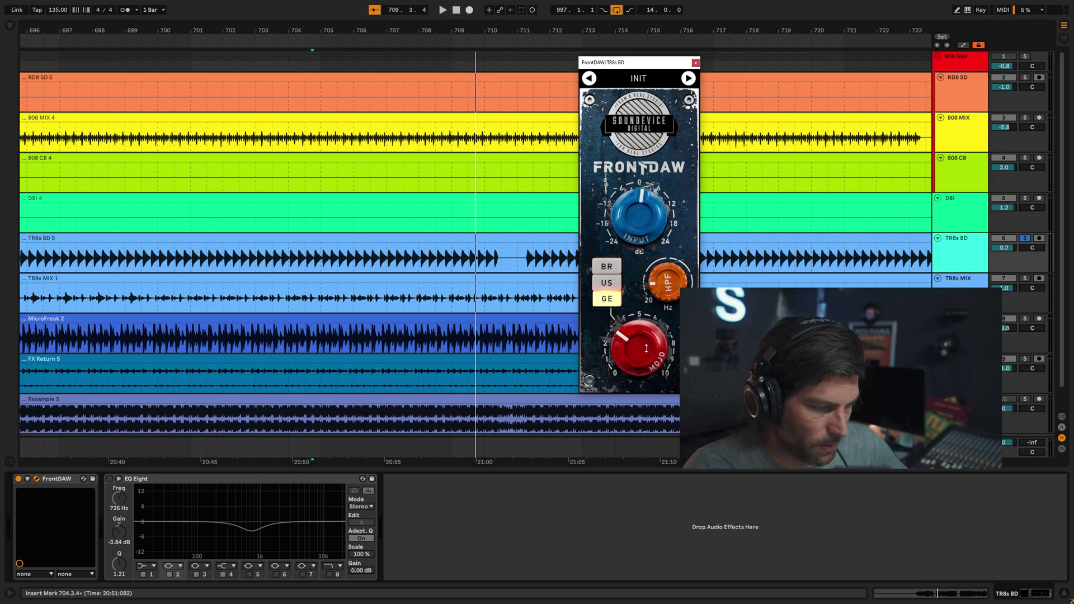
# - Replay the soloed kick while toggling FrontDAW off and on, re-enable EQ Eight, and close the FrontDAW window
pyautogui.press('space')
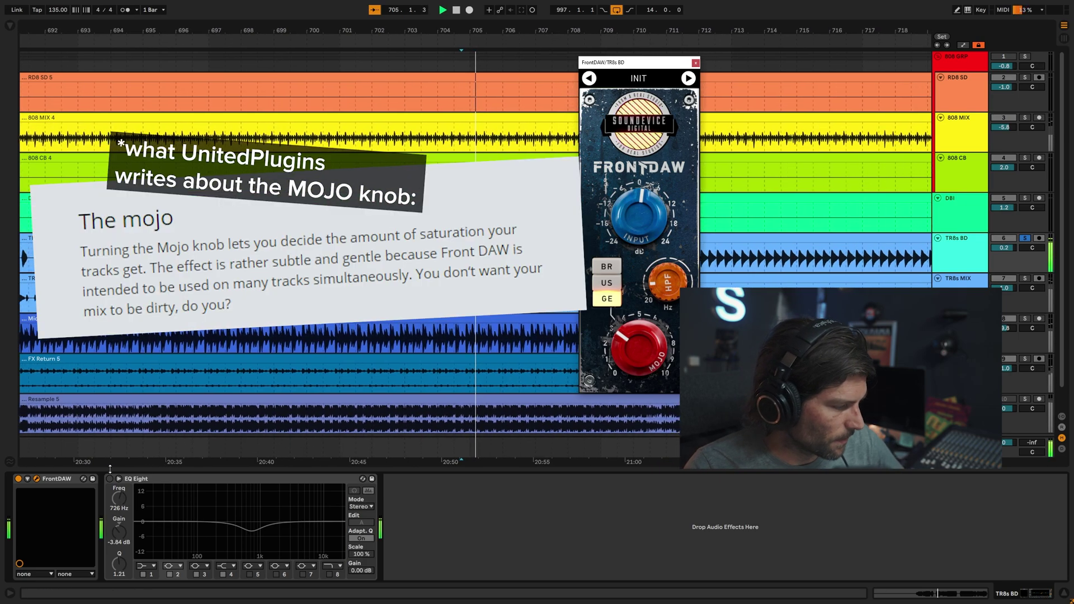
pyautogui.click(18, 480)
pyautogui.click(18, 480)
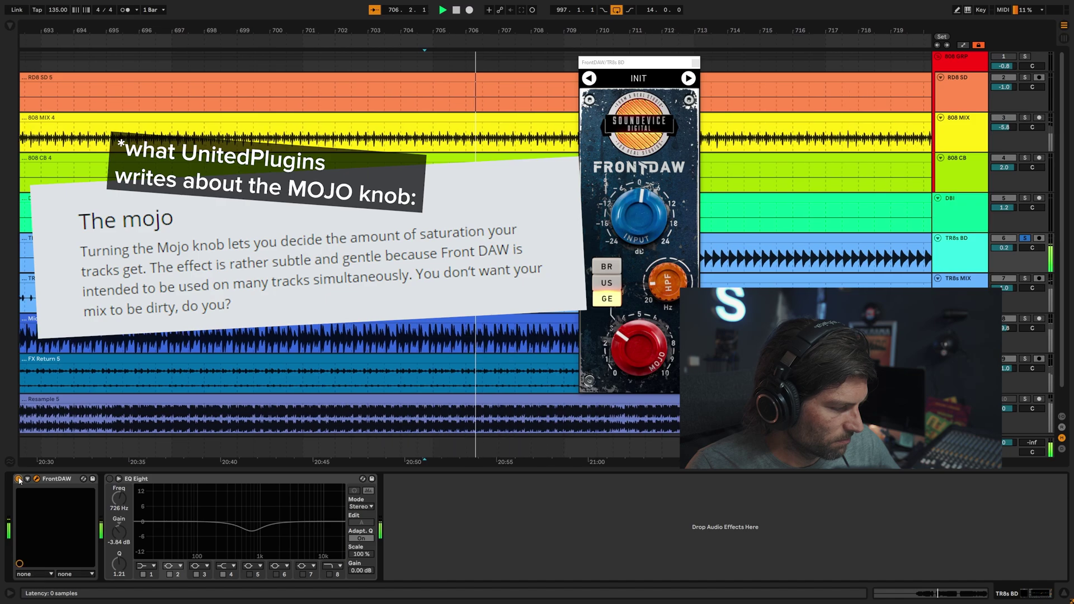
pyautogui.click(109, 479)
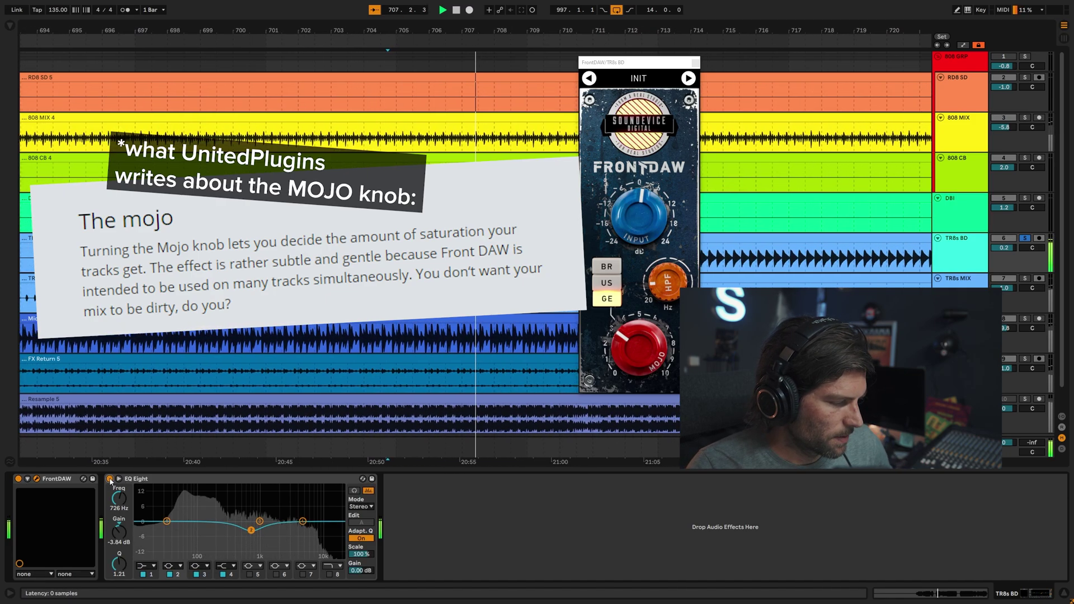
pyautogui.click(181, 496)
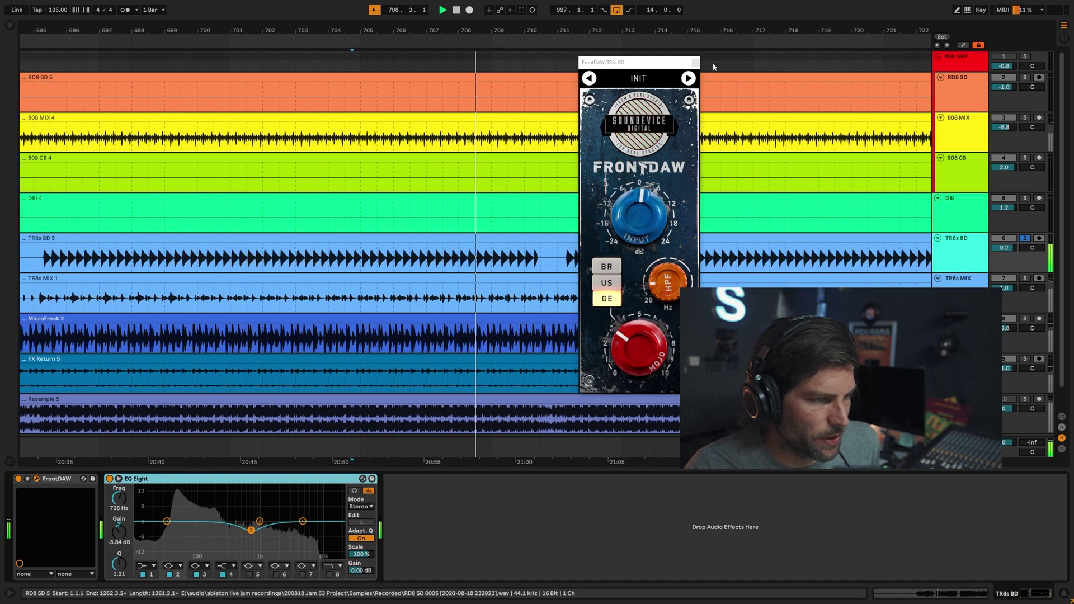
pyautogui.click(696, 63)
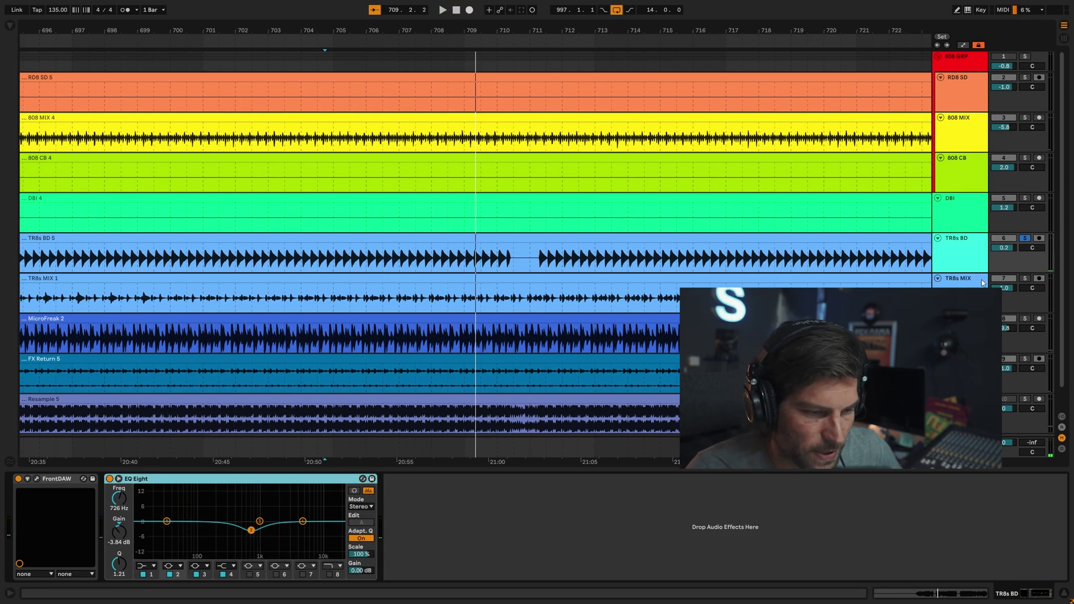
# - Show the TR8s MIX device chain, solo that track and play its clip from bar 717
pyautogui.click(780, 276)
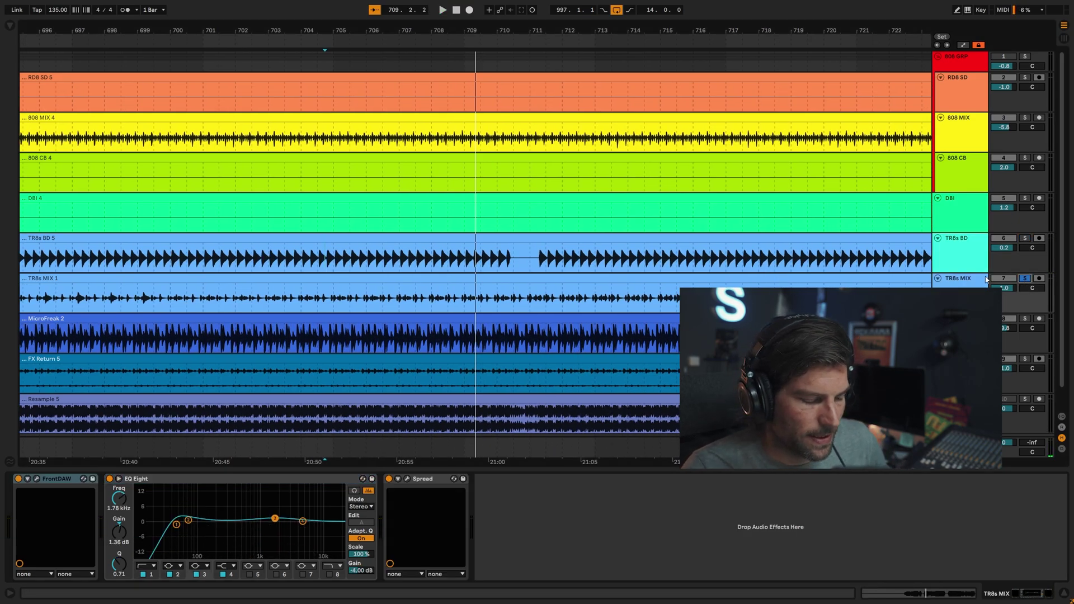
pyautogui.moveTo(649, 29); pyautogui.dragTo(649, 15)
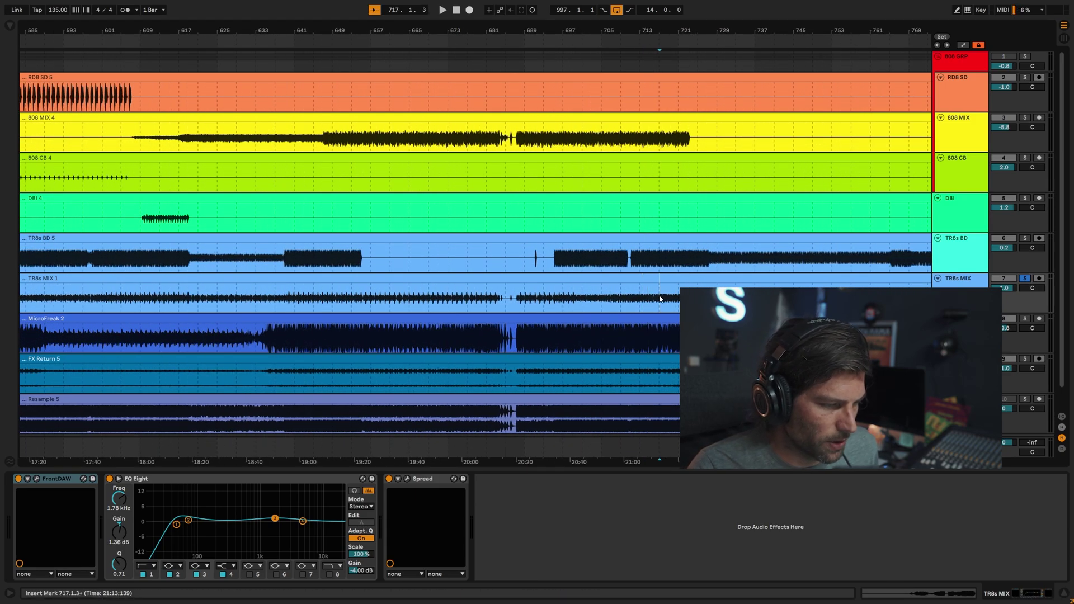
pyautogui.press('space')
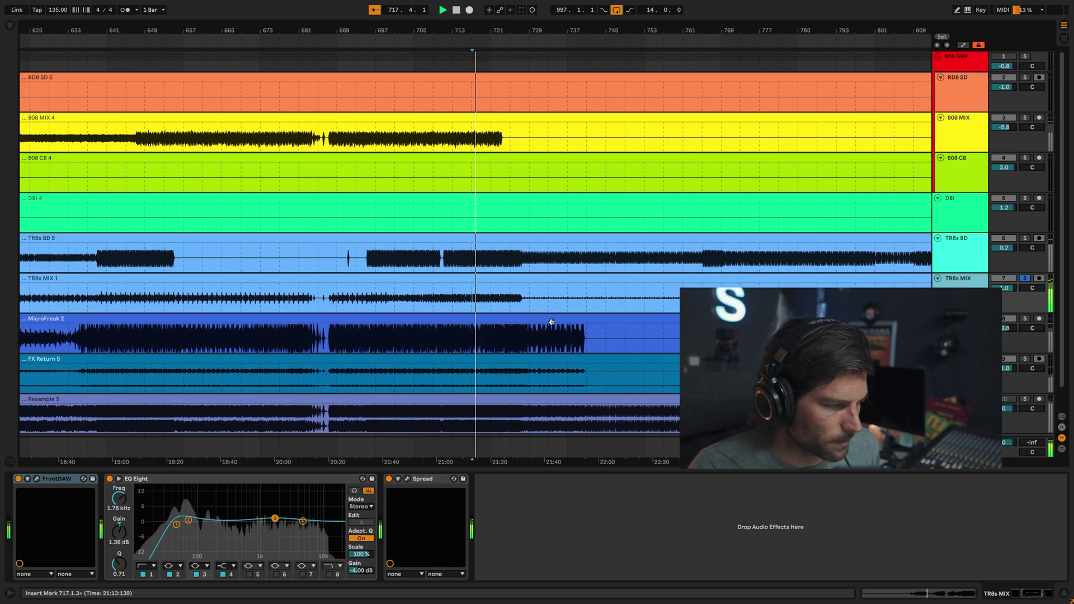
# - Stop playback and restart the TR8s MIX clip from an earlier passage at bar 641
pyautogui.press('space')
pyautogui.click(226, 295)
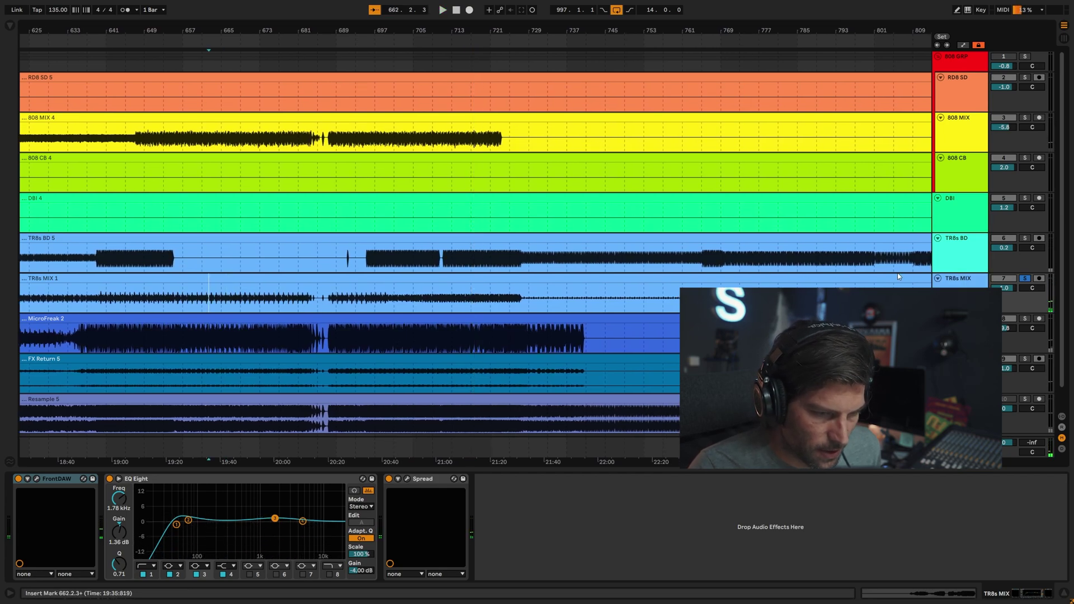
pyautogui.moveTo(210, 30); pyautogui.dragTo(482, 43)
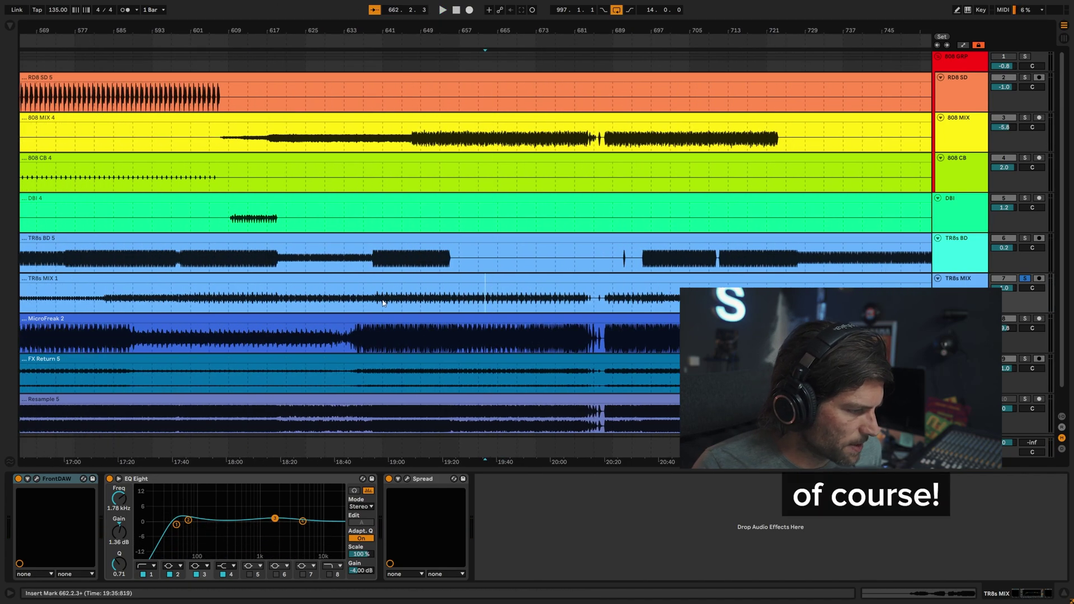
pyautogui.click(476, 44)
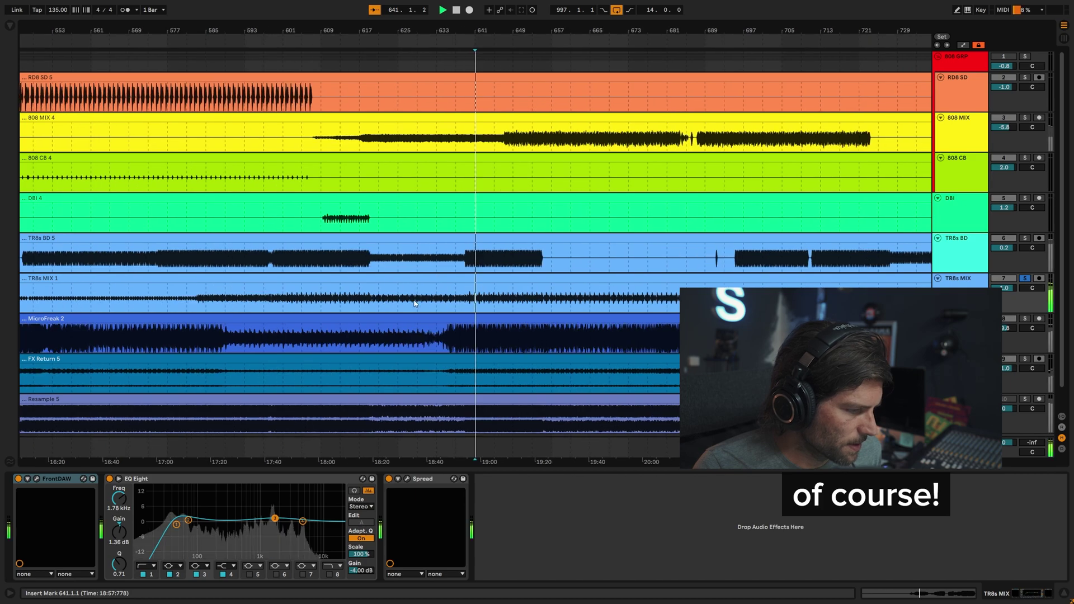
# - Solo TR8s BD alongside TR8s MIX, bypass the TR8s MIX effects, and re-enable FrontDAW, EQ Eight and Spread in turn with FrontDAW's window open
pyautogui.click(1025, 240)
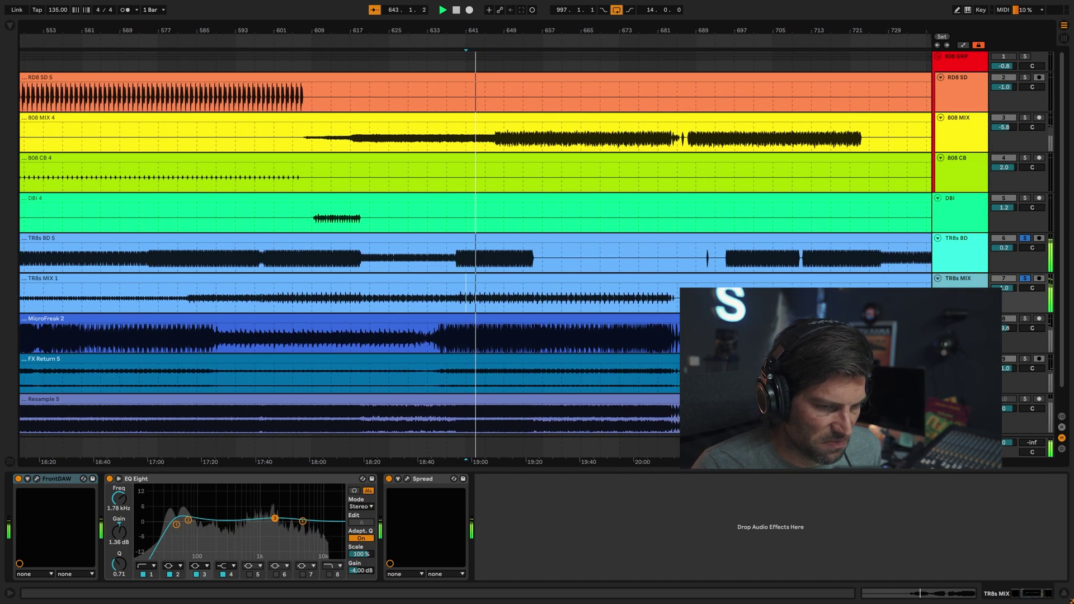
pyautogui.click(18, 479)
pyautogui.click(110, 479)
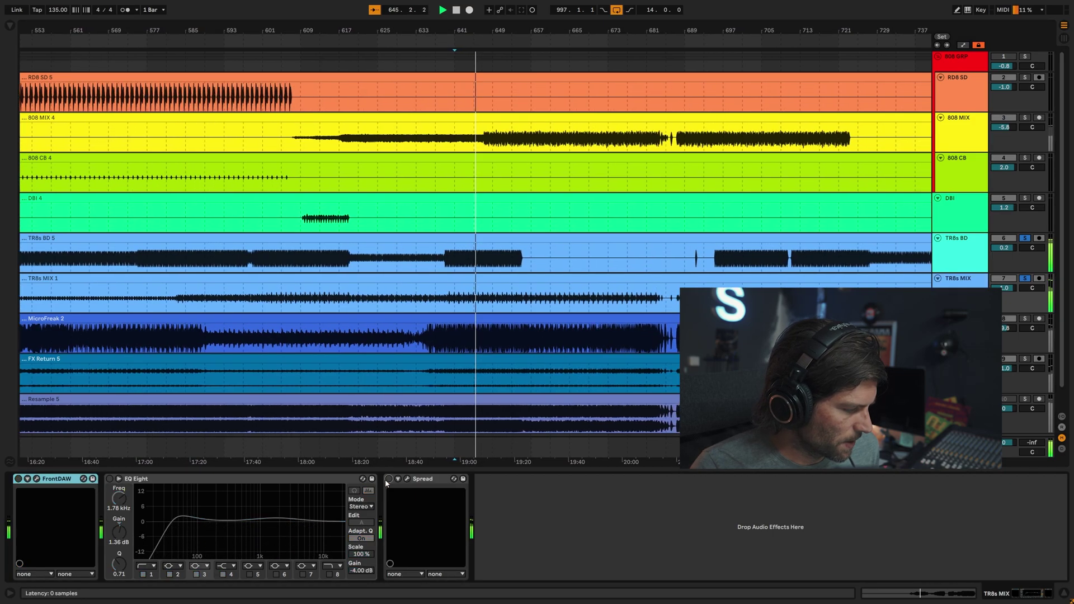
pyautogui.click(18, 479)
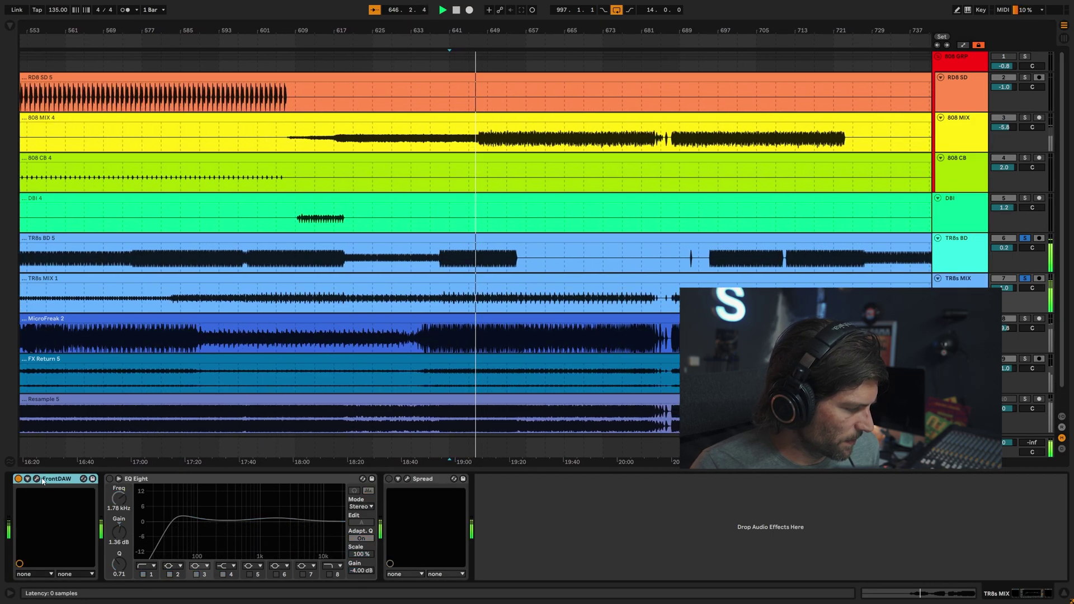
pyautogui.click(84, 479)
pyautogui.click(110, 479)
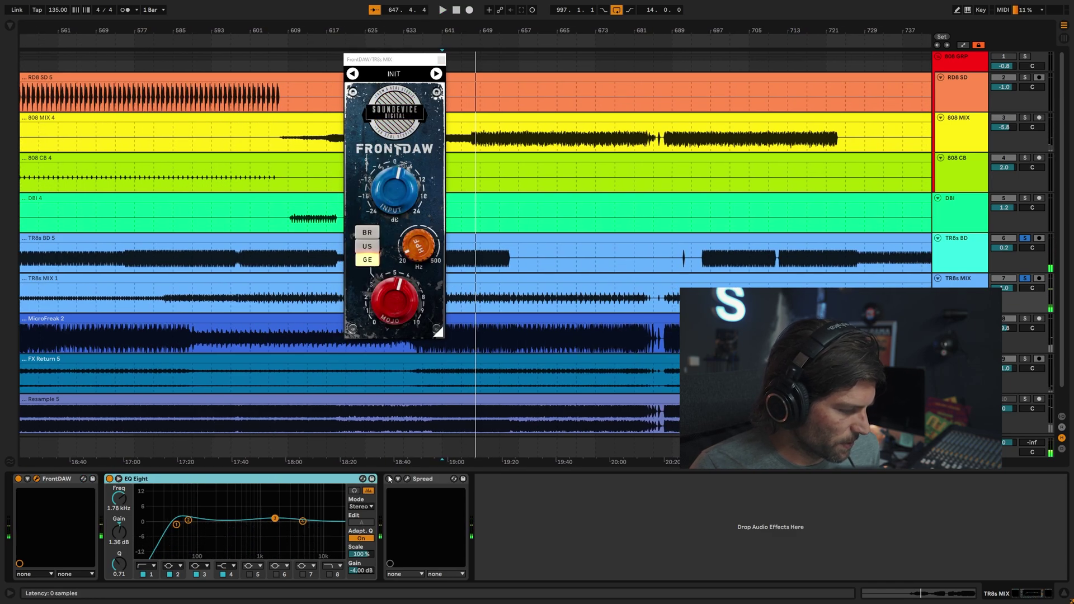
pyautogui.click(425, 481)
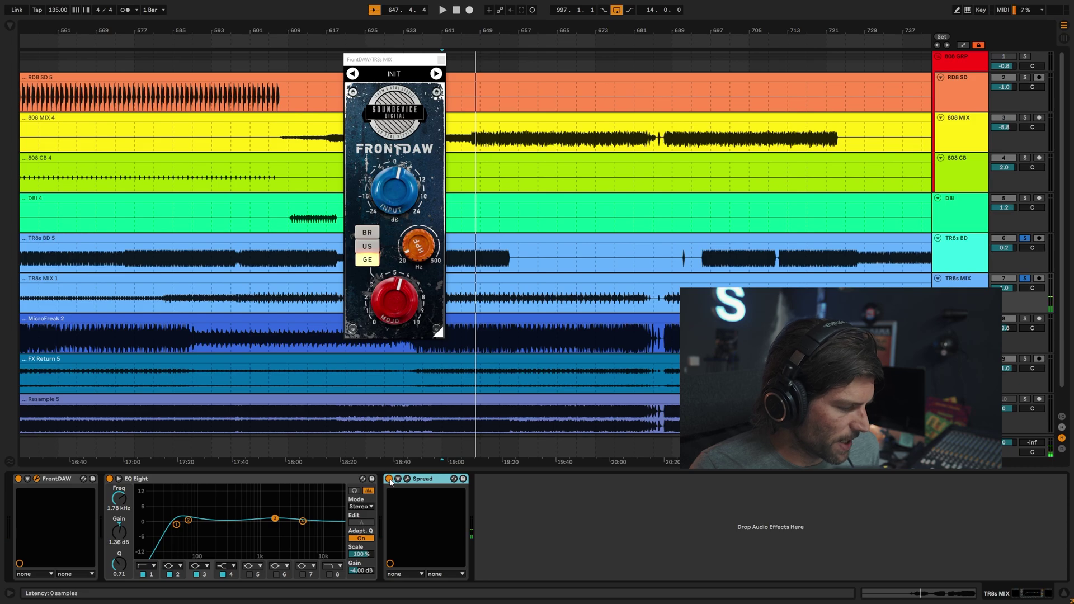
# - Show the Spread window instead of FrontDAW's, move it aside, and play from bar 641 while toggling Spread off and on
pyautogui.click(407, 480)
pyautogui.click(442, 60)
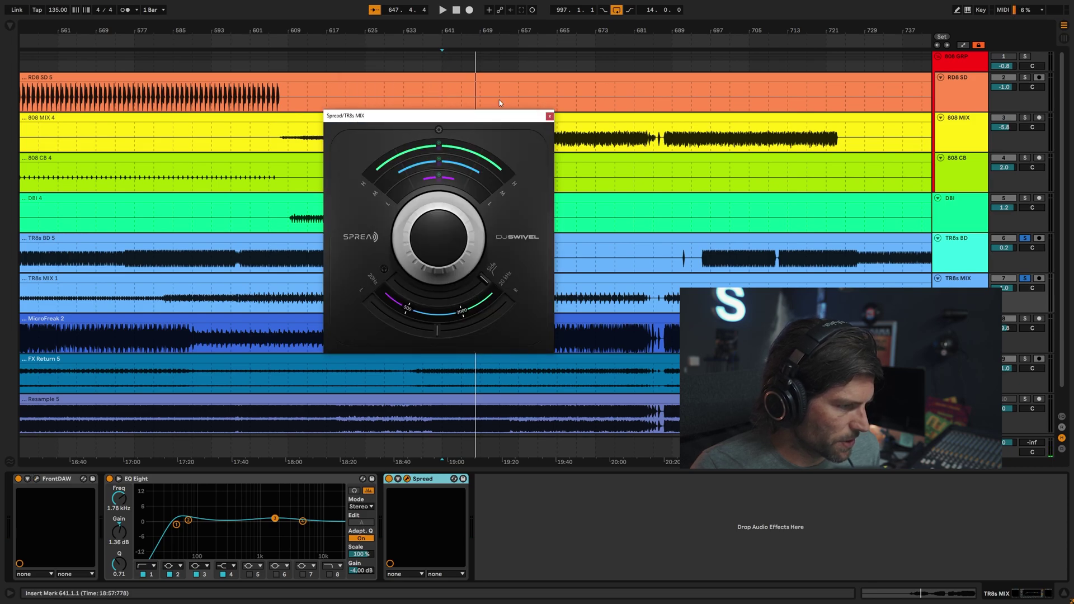
pyautogui.moveTo(484, 113); pyautogui.dragTo(722, 86)
pyautogui.press('space')
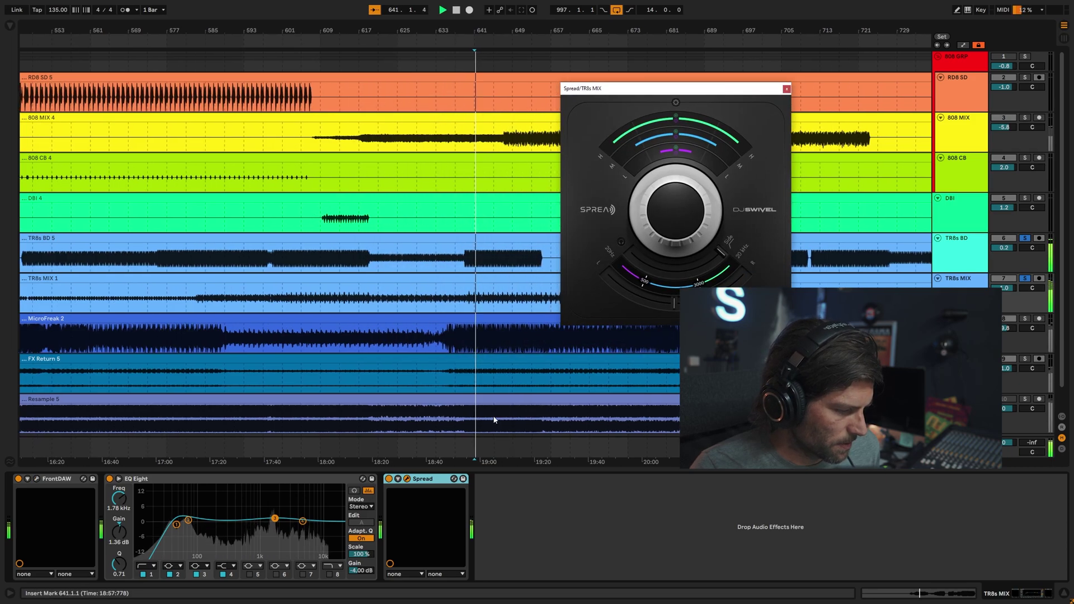
pyautogui.click(389, 479)
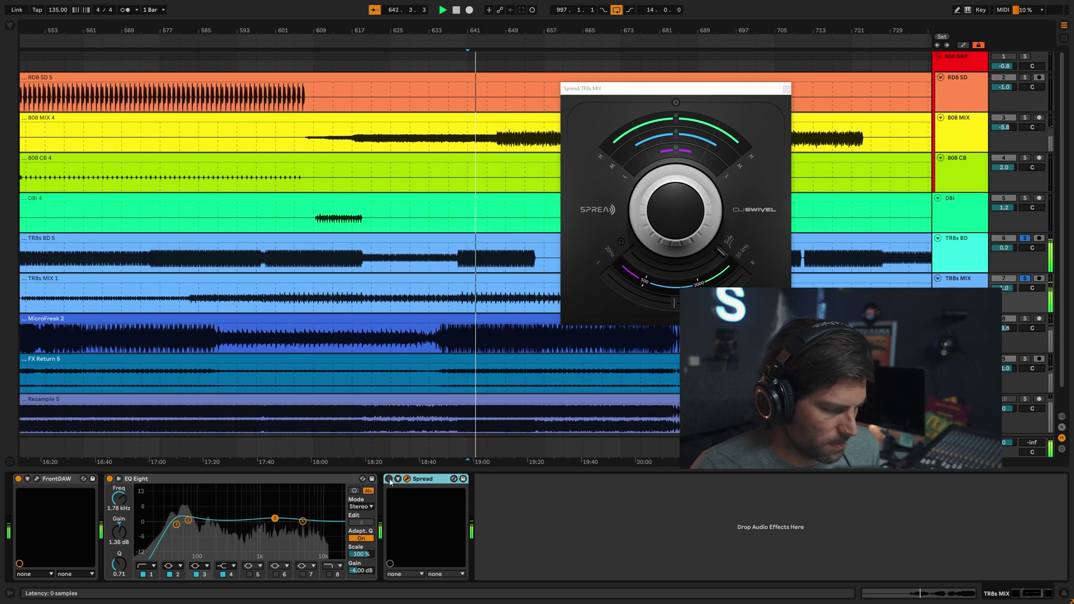
pyautogui.click(389, 479)
# - Show the MicroFreak device chain, solo that track and play its clip from bar 609
pyautogui.click(492, 257)
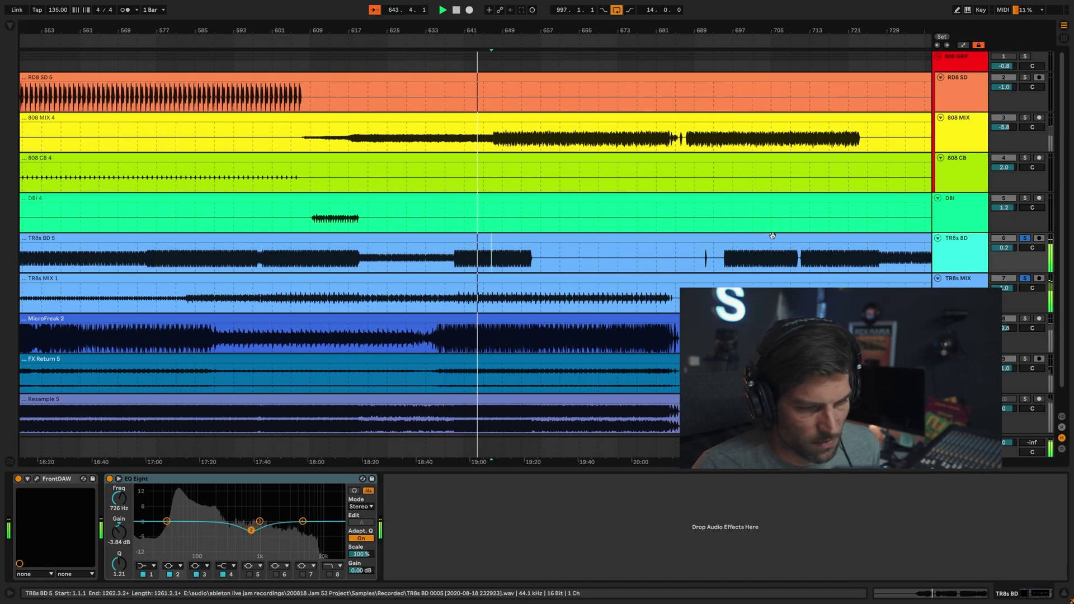
pyautogui.click(488, 336)
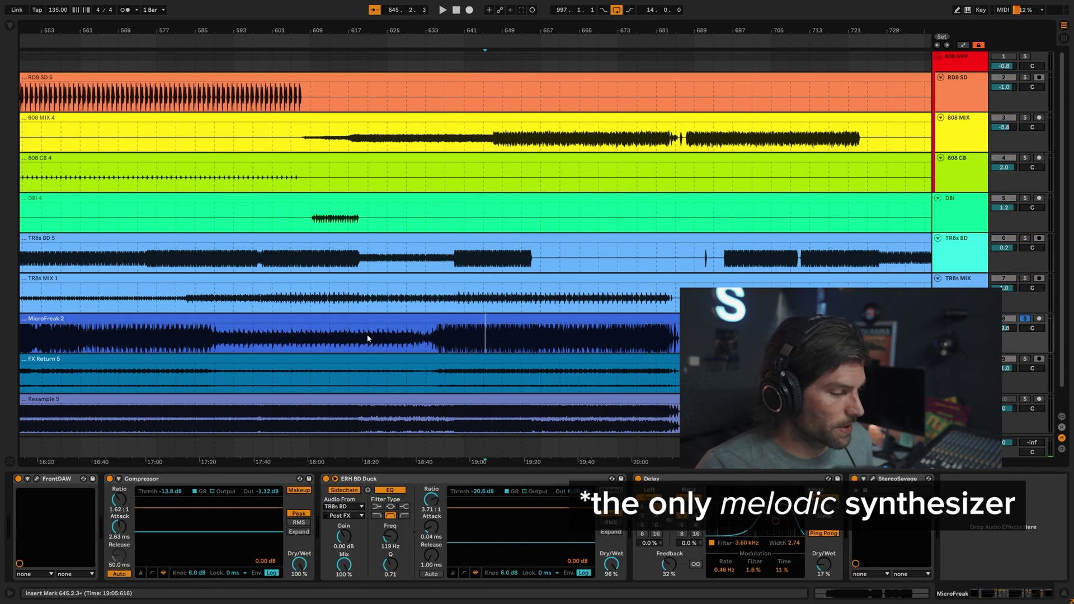
pyautogui.click(316, 340)
pyautogui.press('space')
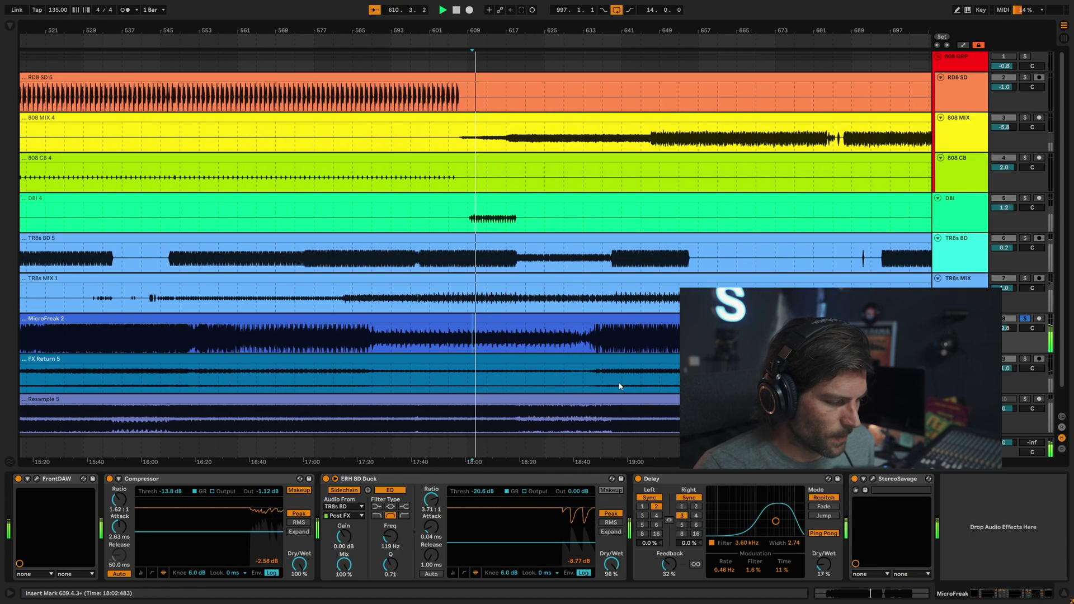
# - Bypass all the MicroFreak effects and loop a seven-bar passage of its clip starting at bar 643
pyautogui.click(50, 481)
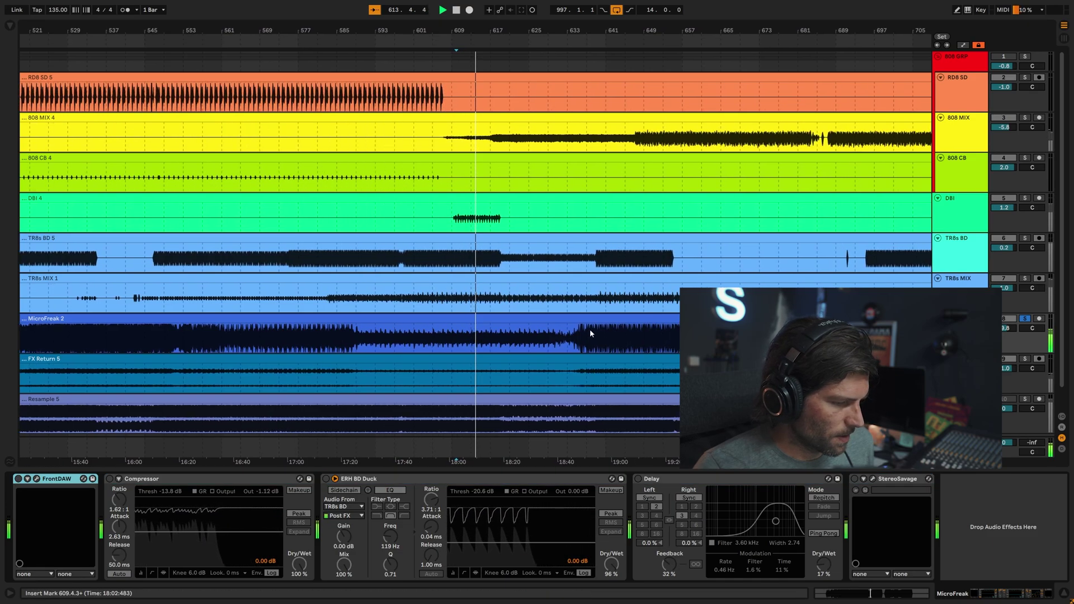
pyautogui.click(617, 336)
pyautogui.moveTo(617, 335); pyautogui.dragTo(648, 339)
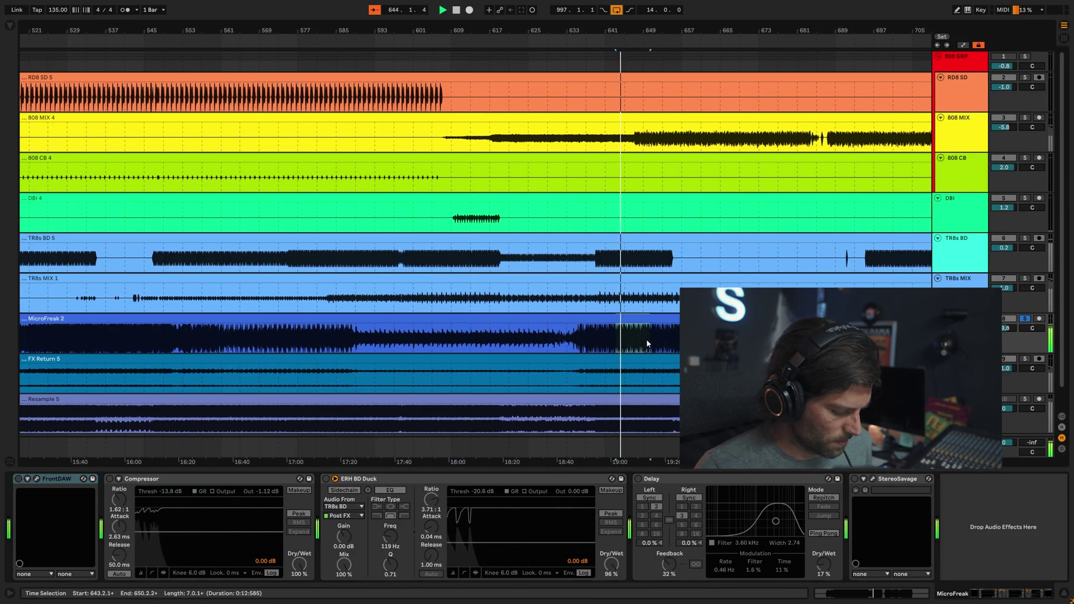
pyautogui.press('super+l')
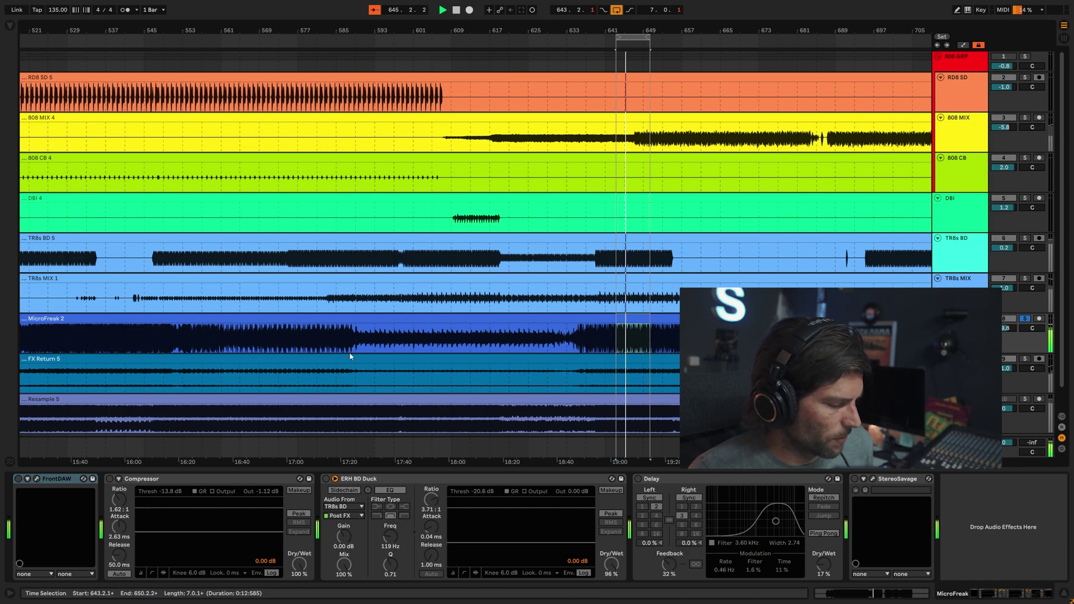
# - Re-enable FrontDAW on MicroFreak with its window open, and switch Compressor back on with its sidechain section folded
pyautogui.click(21, 480)
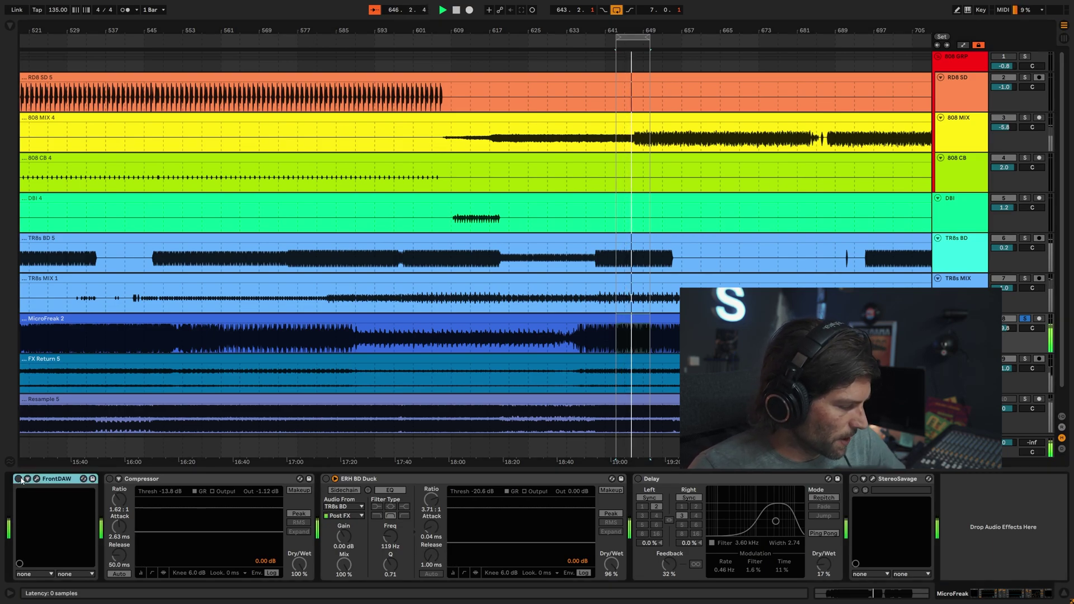
pyautogui.click(36, 479)
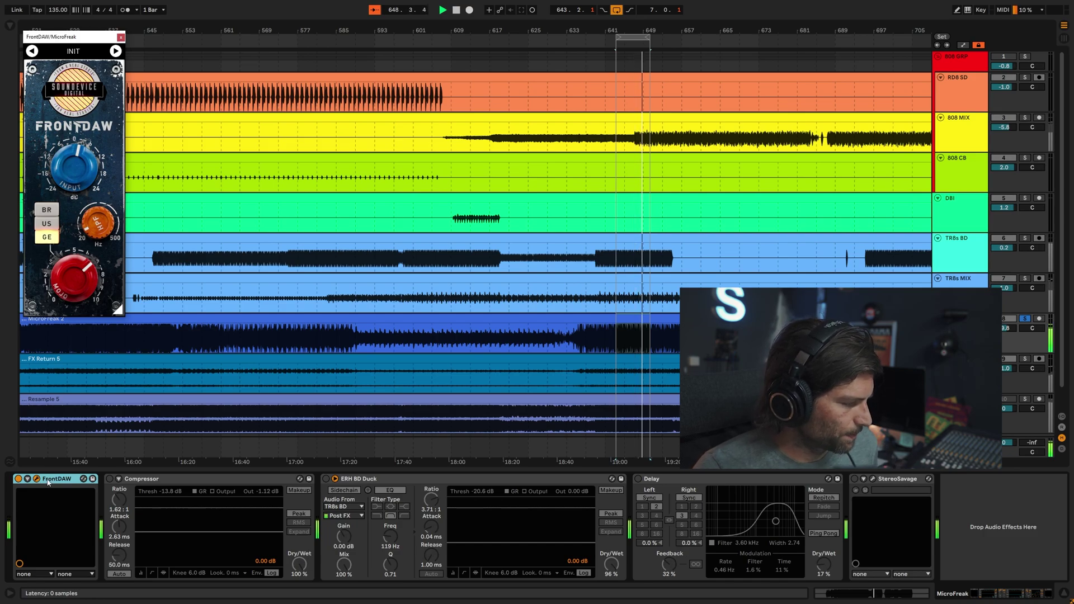
pyautogui.click(124, 483)
pyautogui.click(116, 480)
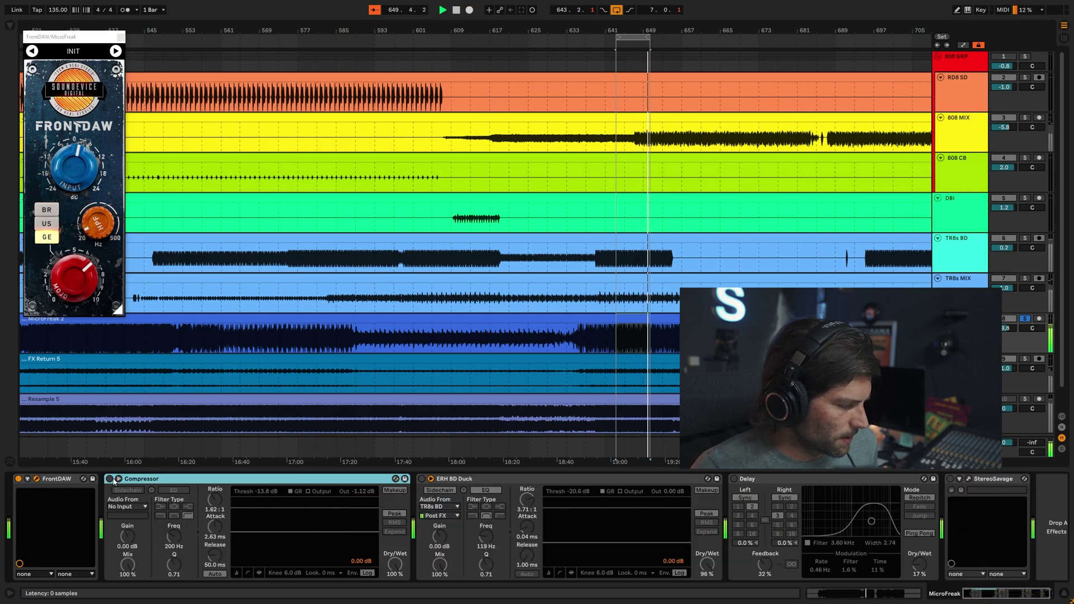
pyautogui.click(119, 479)
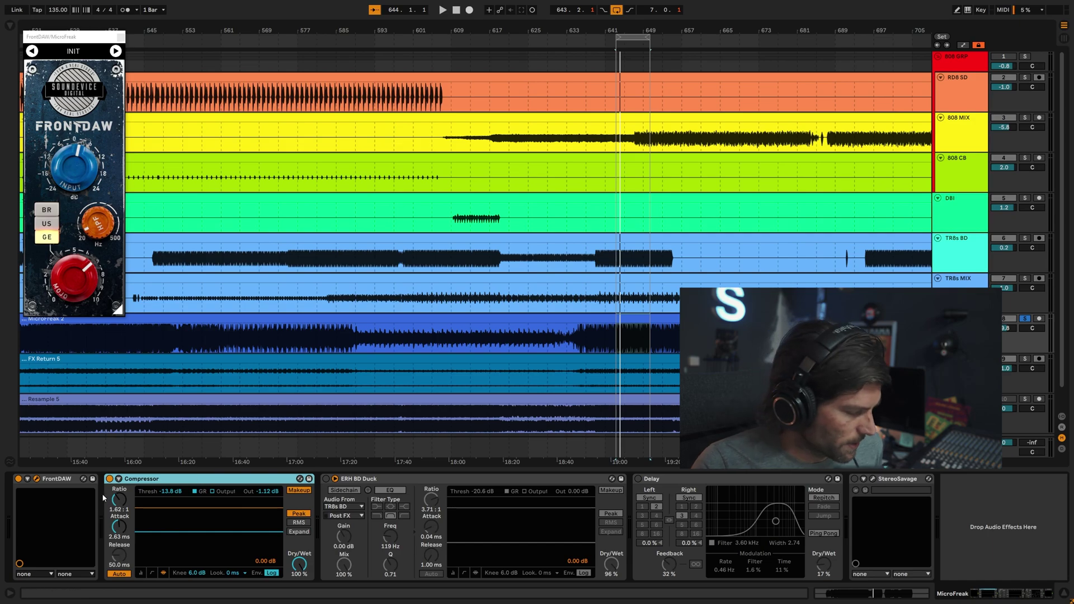
# - Replay the MicroFreak loop, switch ERH BD Duck back on, and close the FrontDAW window
pyautogui.press('space')
pyautogui.click(325, 482)
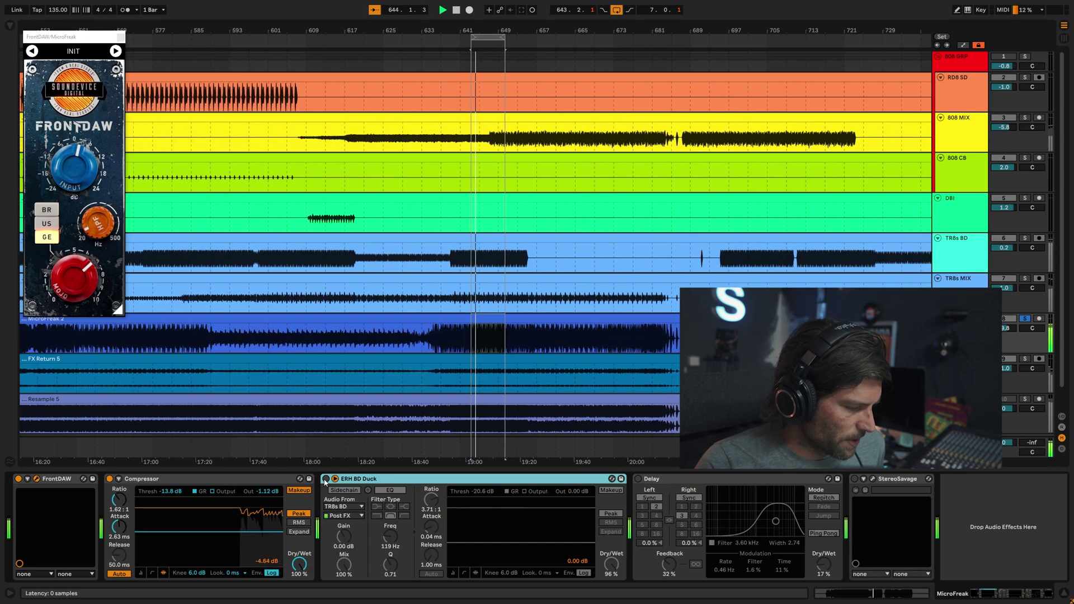
pyautogui.click(326, 480)
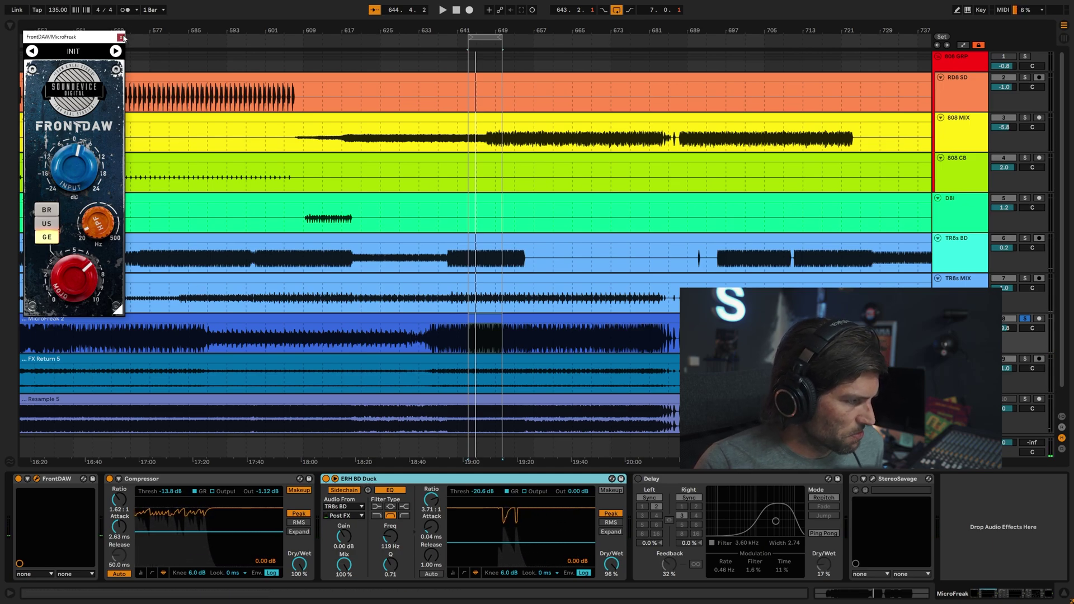
pyautogui.click(120, 38)
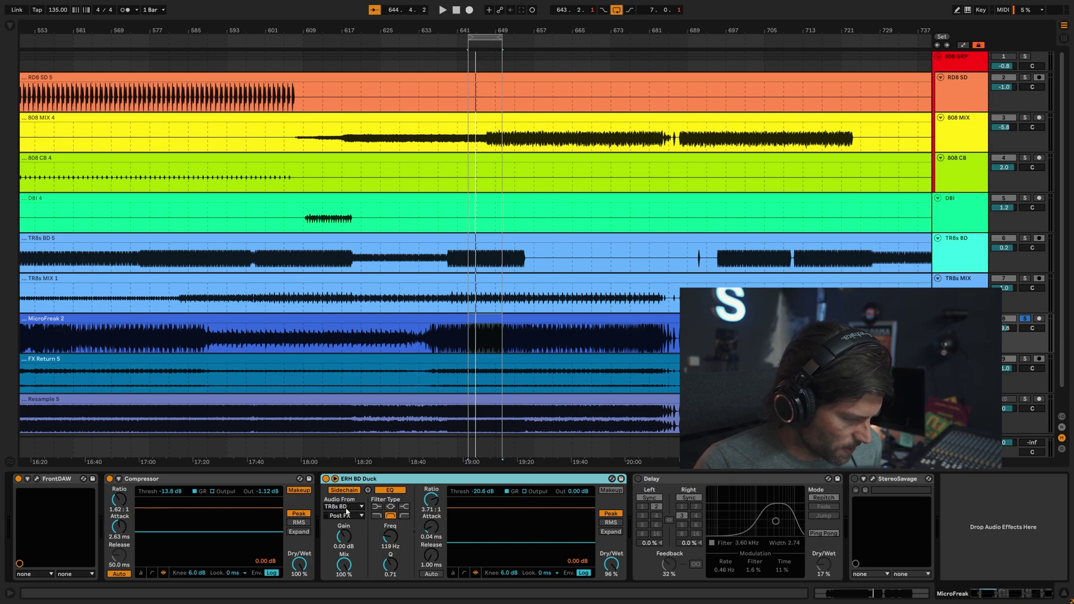
# - Play the loop with TR8s BD soloed alongside MicroFreak while toggling ERH BD Duck off and on
pyautogui.press('space')
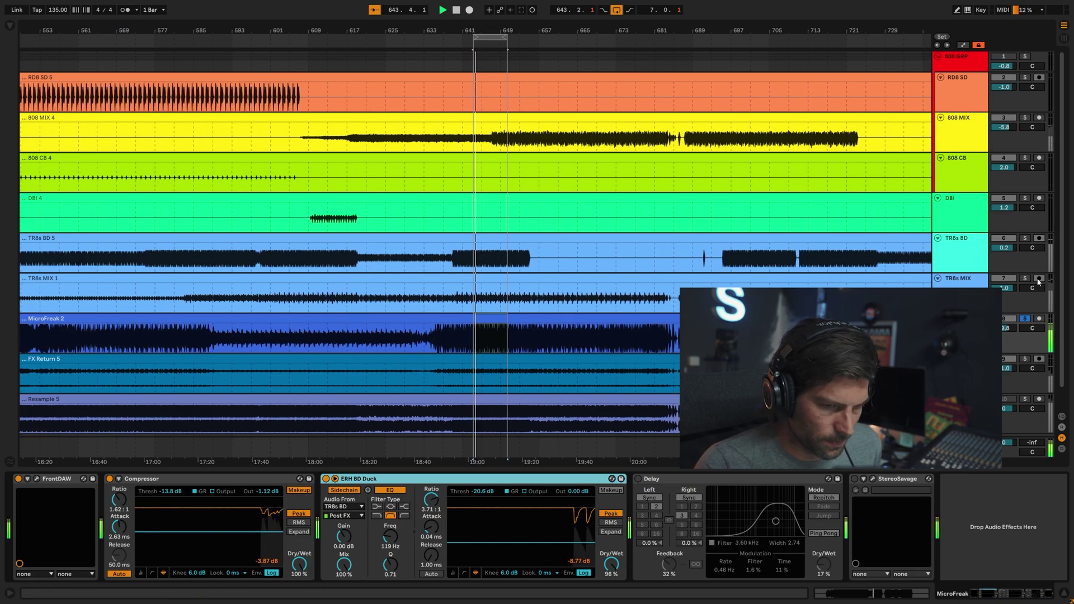
pyautogui.click(1025, 238)
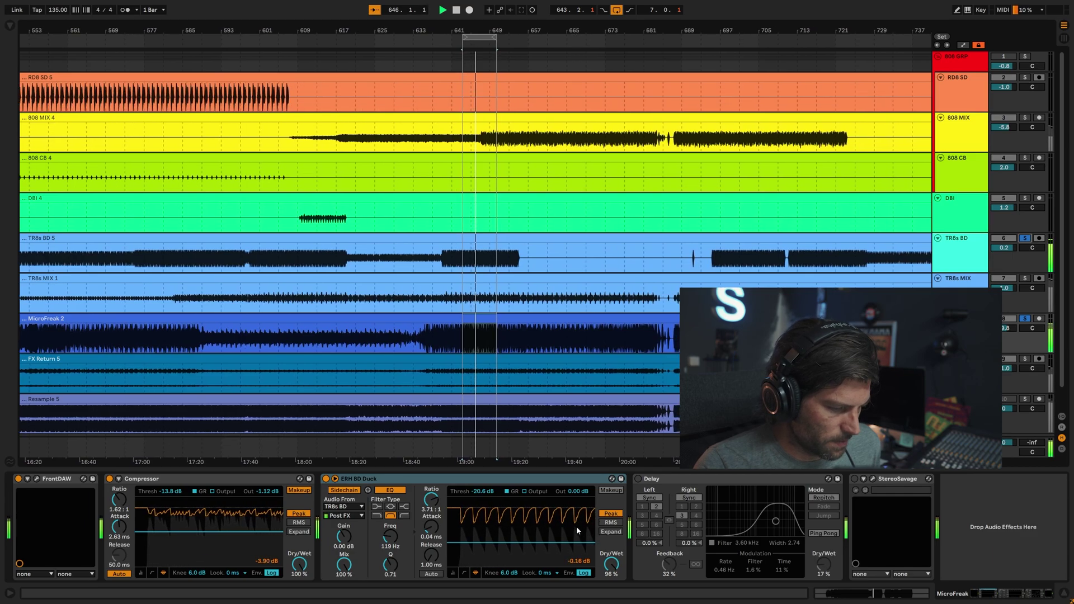
pyautogui.click(326, 479)
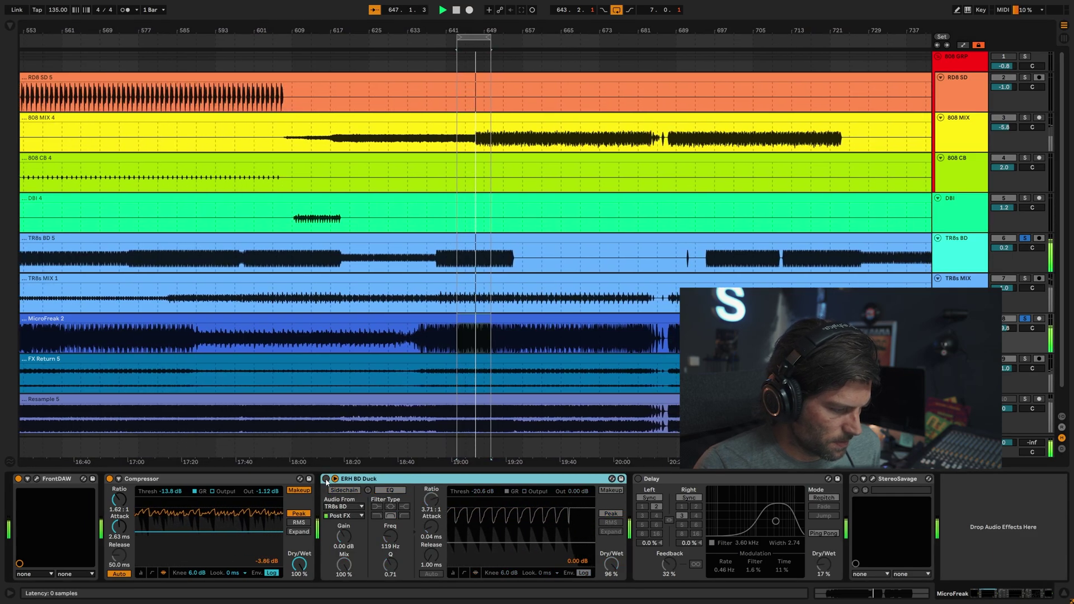
# - Re-enable Delay on MicroFreak and return to soloing only the MicroFreak track
pyautogui.click(638, 479)
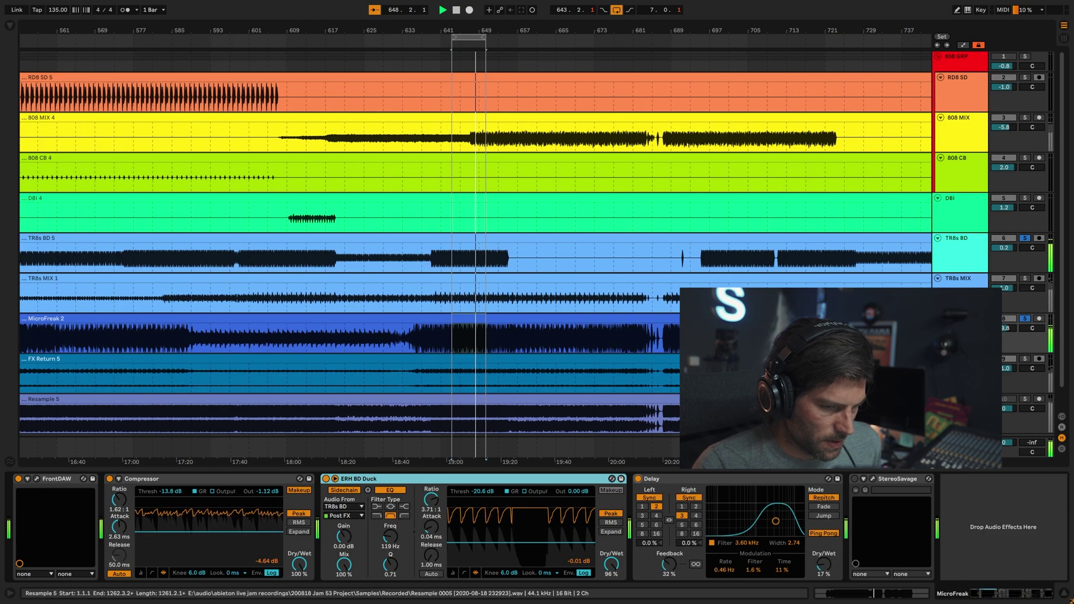
pyautogui.click(1026, 319)
pyautogui.click(1027, 319)
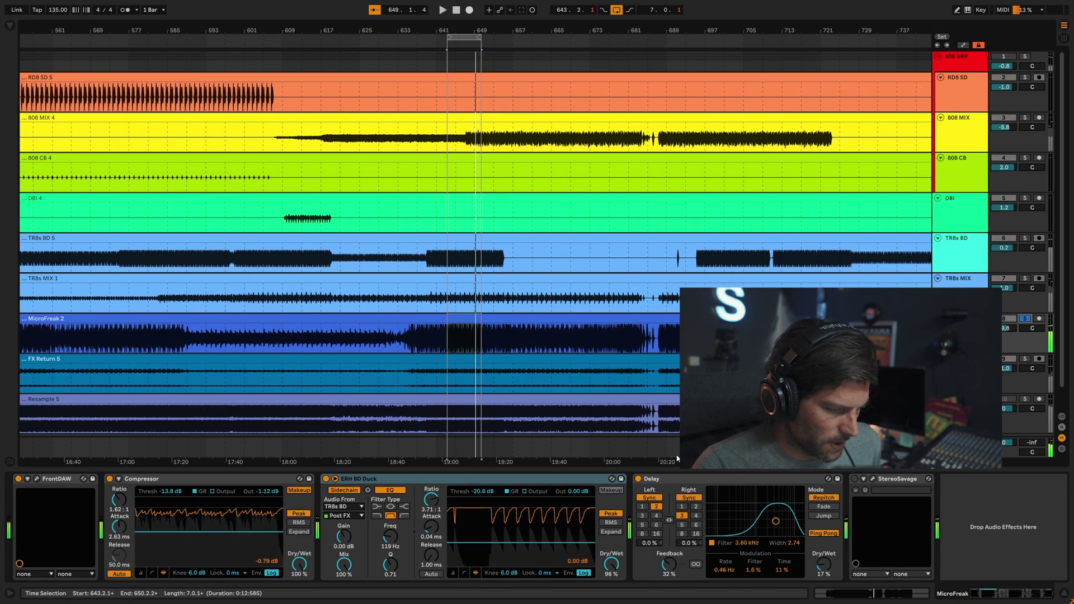
pyautogui.click(735, 546)
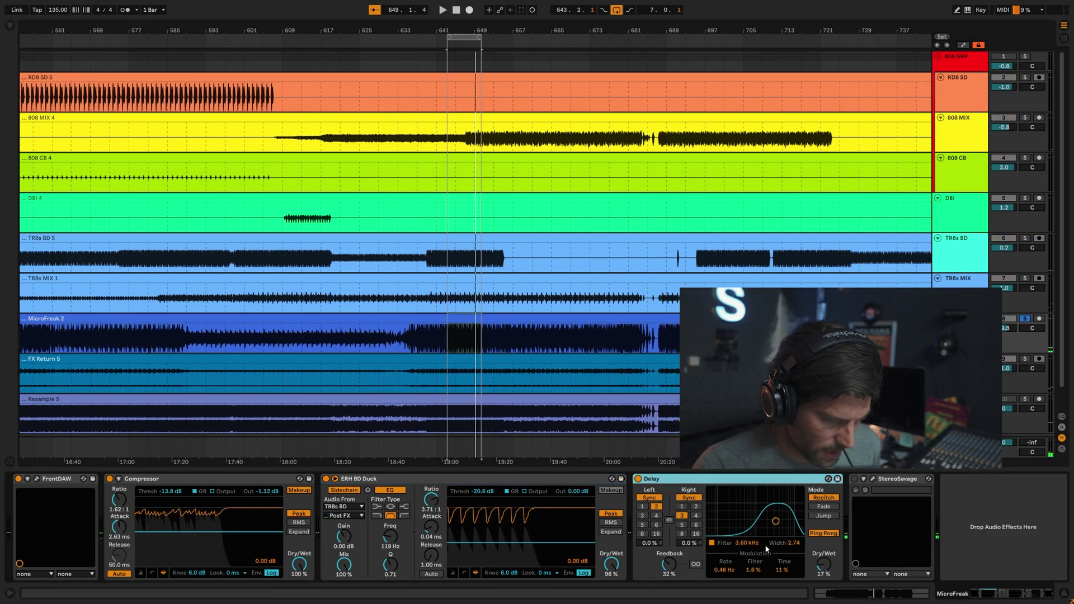
# - Re-enable StereoSavage, open its window, and toggle the plug-in while the MicroFreak loop plays
pyautogui.click(852, 482)
pyautogui.click(873, 479)
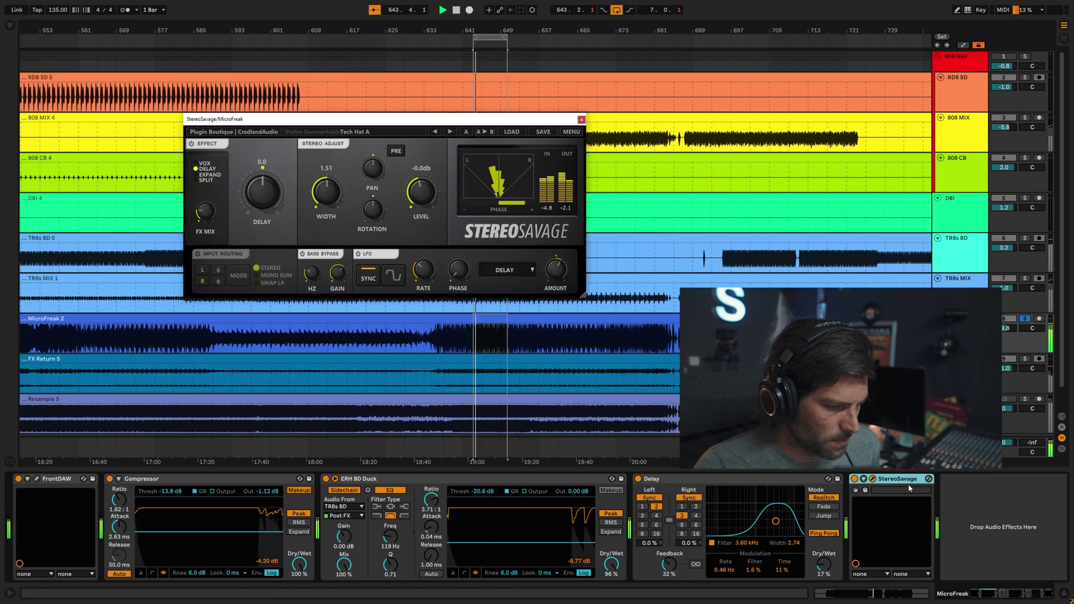
pyautogui.click(855, 481)
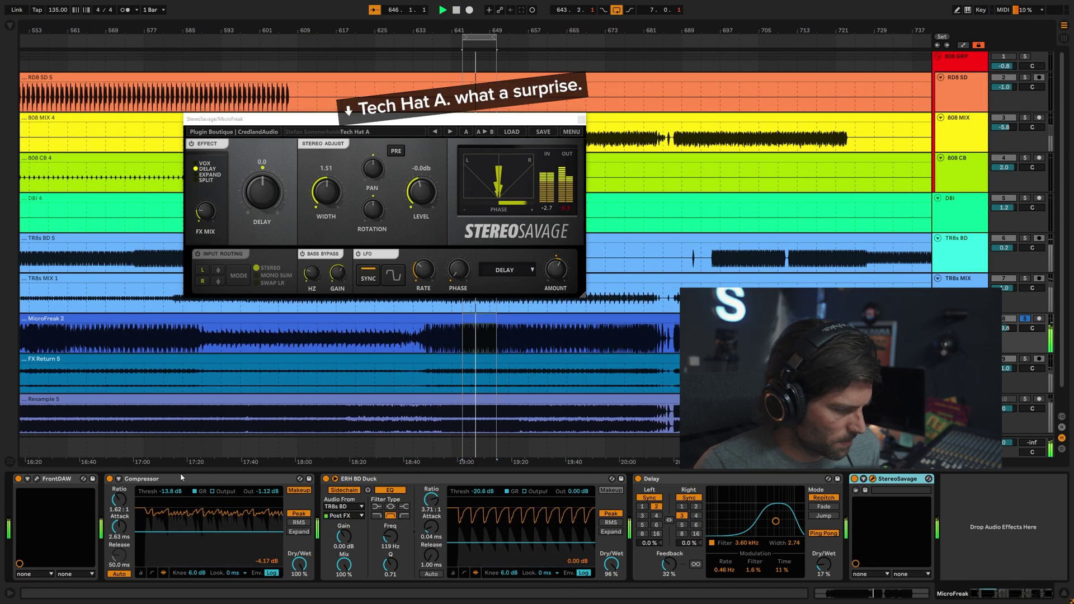
# - Select the whole MicroFreak device chain, toggle all its devices off and on together, and hide the plug-in window
pyautogui.click(64, 484)
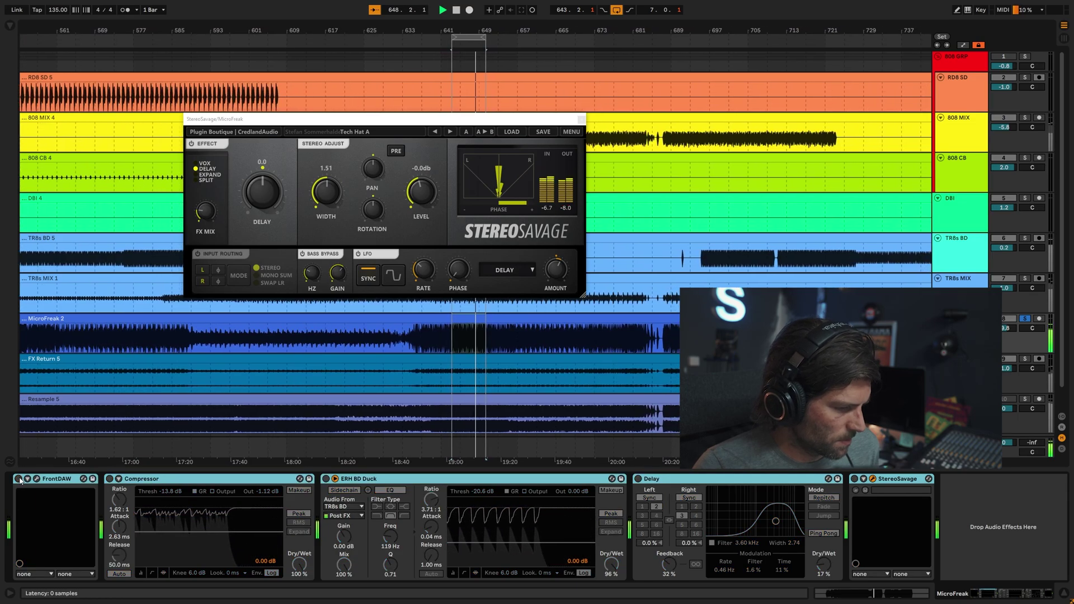
pyautogui.click(19, 480)
pyautogui.hotkey('ctrl', 'alt', 'p')
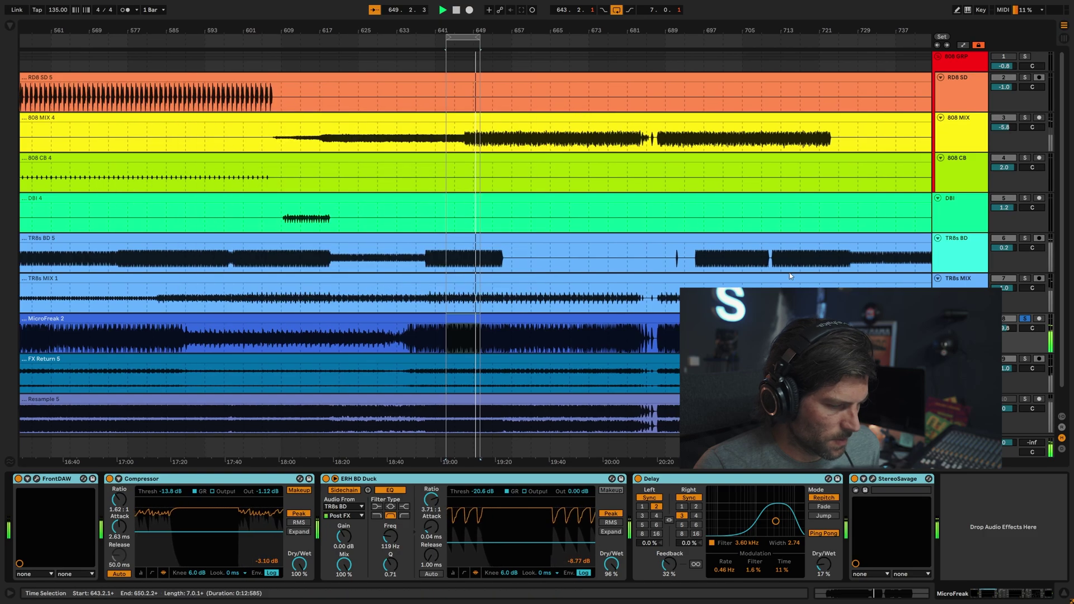
# - Show the FX Return device chain, solo that track and play its clip from bar 657
pyautogui.click(1017, 358)
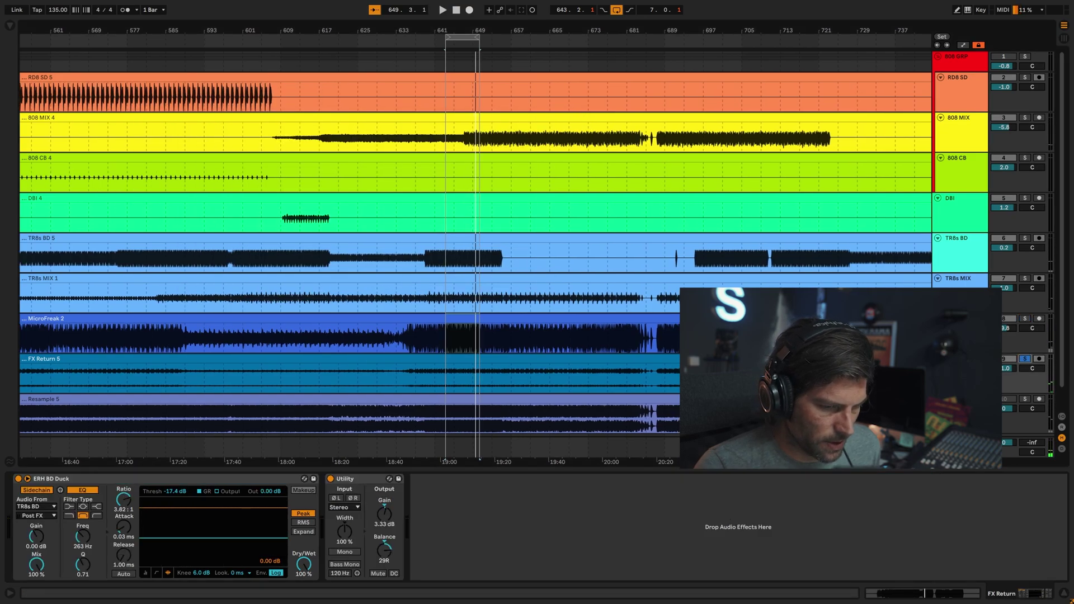
pyautogui.press('space')
pyautogui.click(445, 381)
pyautogui.press('space')
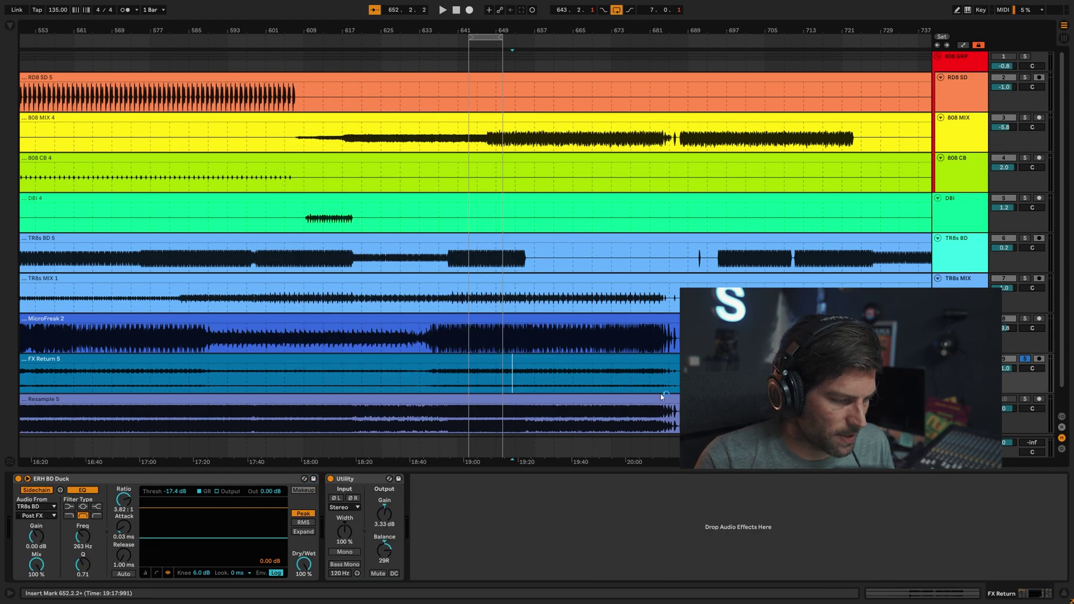
pyautogui.scroll(-1, 674, 397)
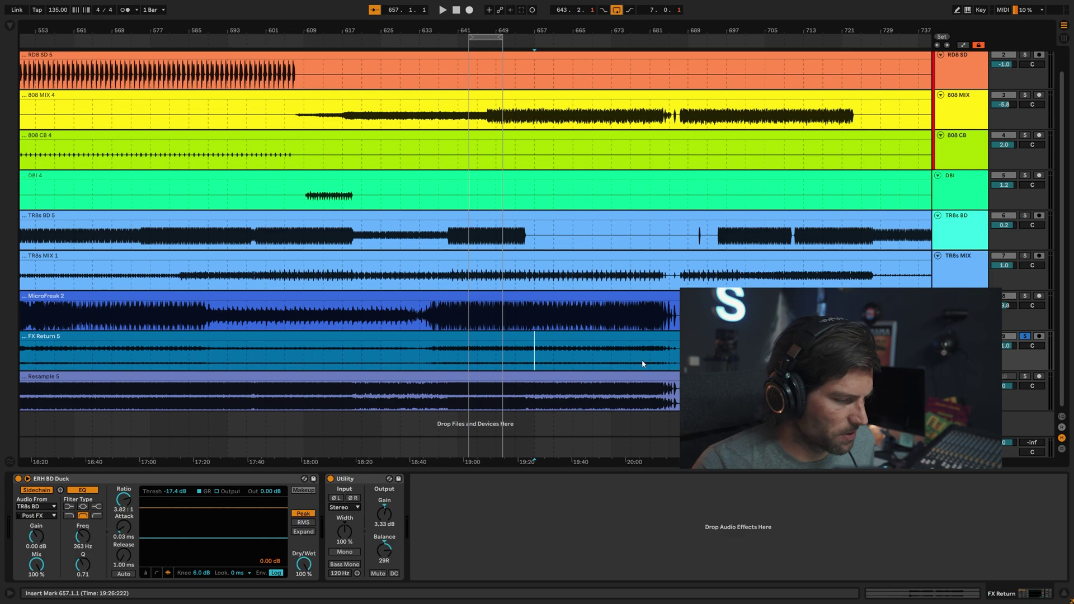
pyautogui.press('space')
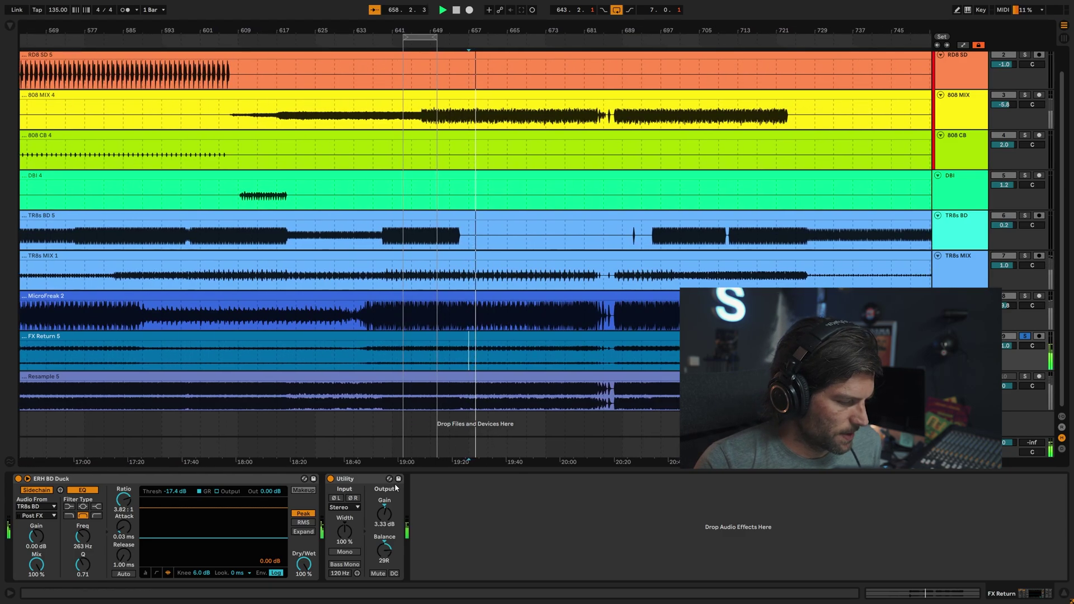
# - Bypass Utility on FX Return, stop playback, and increase the track's height in the arrangement
pyautogui.click(357, 483)
pyautogui.press('space')
pyautogui.press('0')
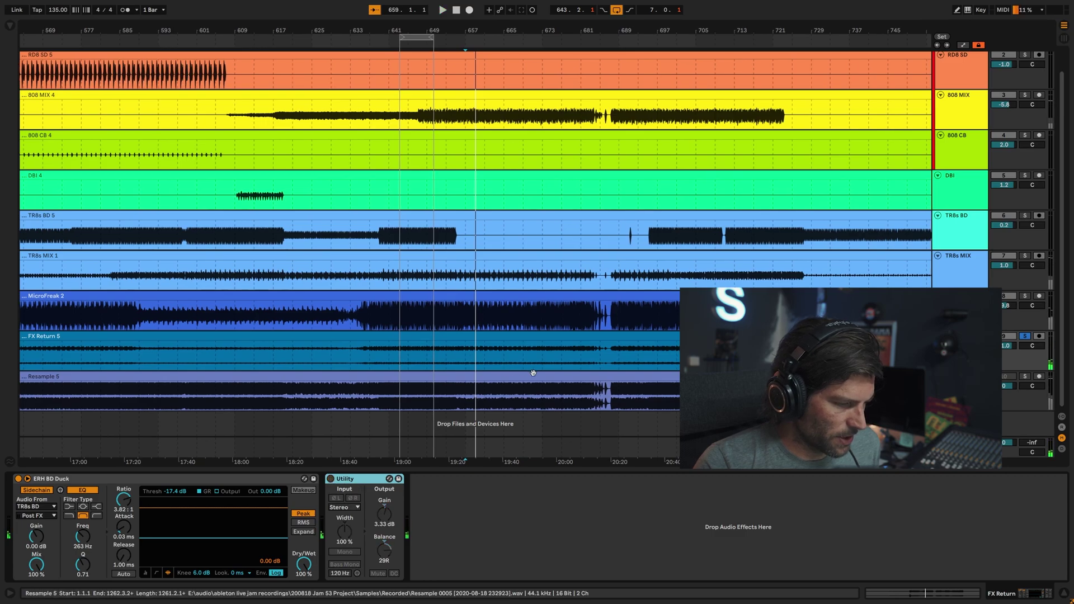
pyautogui.moveTo(961, 371)
pyautogui.mouseDown()
pyautogui.moveTo(960, 409)
pyautogui.moveTo(960, 390)
pyautogui.mouseUp()
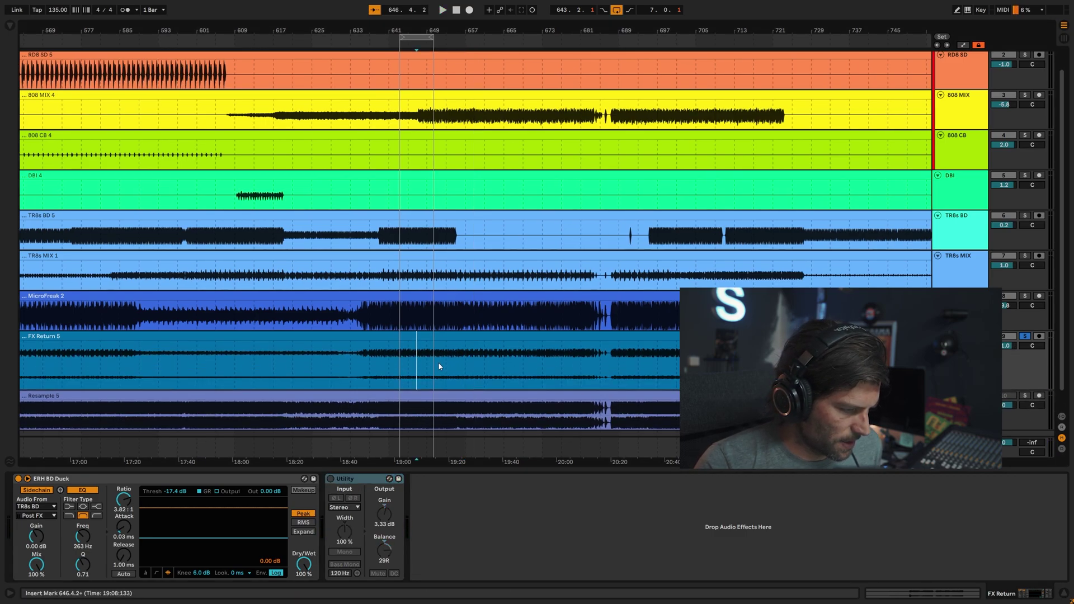
# - Play FX Return from bar 645 with Utility bypassed, stop playback, and re-enable Utility
pyautogui.click(412, 358)
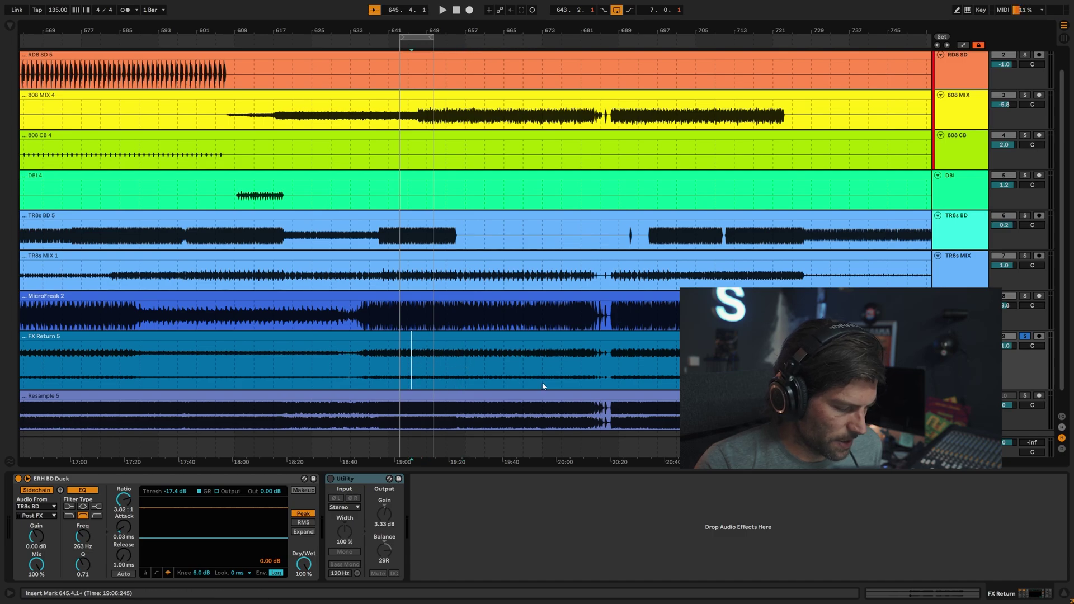
pyautogui.press('space')
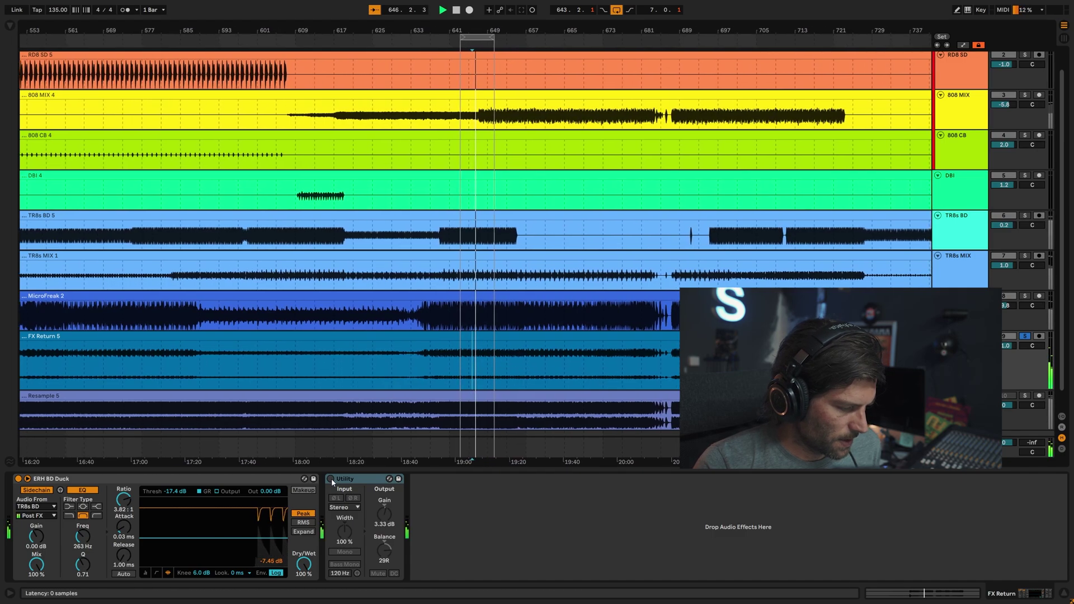
pyautogui.press('space')
pyautogui.click(331, 478)
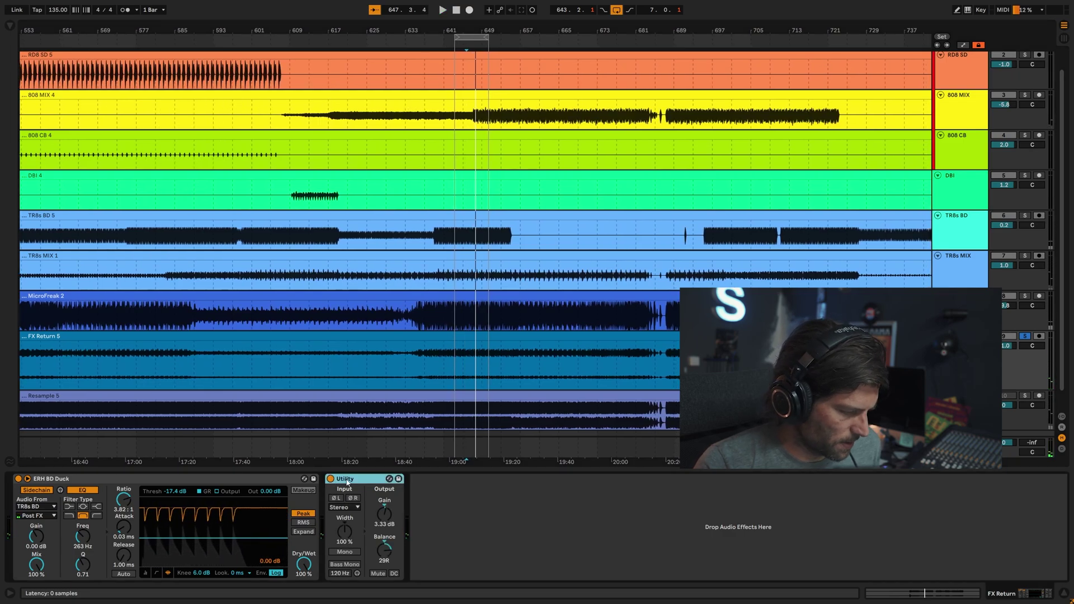
# - Restart playback of the soloed FX Return track from bar 656 in the arrangement
pyautogui.moveTo(457, 376); pyautogui.dragTo(512, 379)
pyautogui.click(512, 378)
pyautogui.press('space')
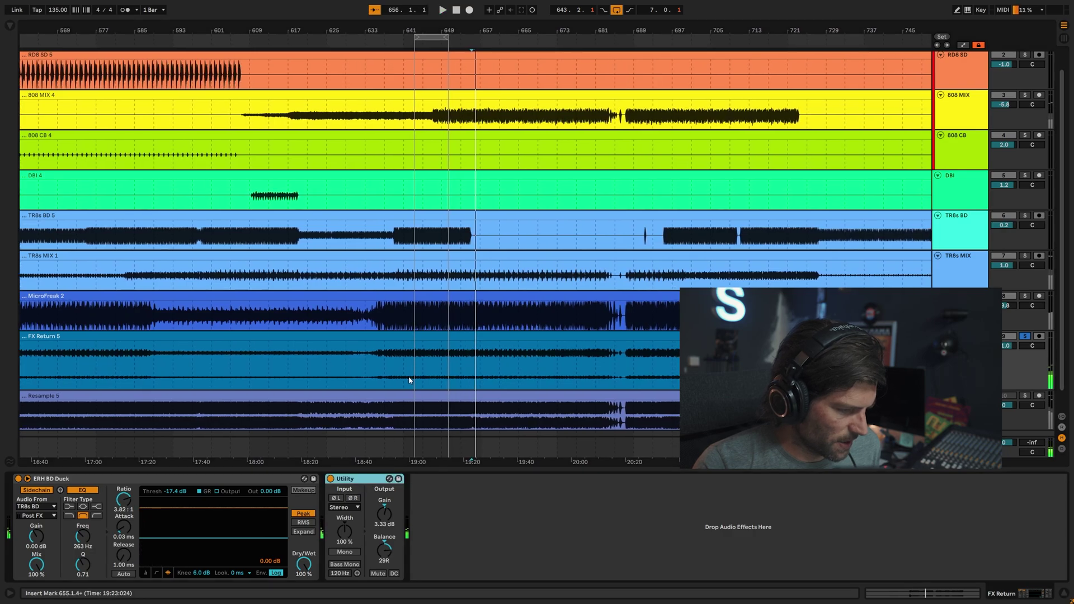
pyautogui.moveTo(431, 372); pyautogui.dragTo(476, 365)
pyautogui.click(477, 365)
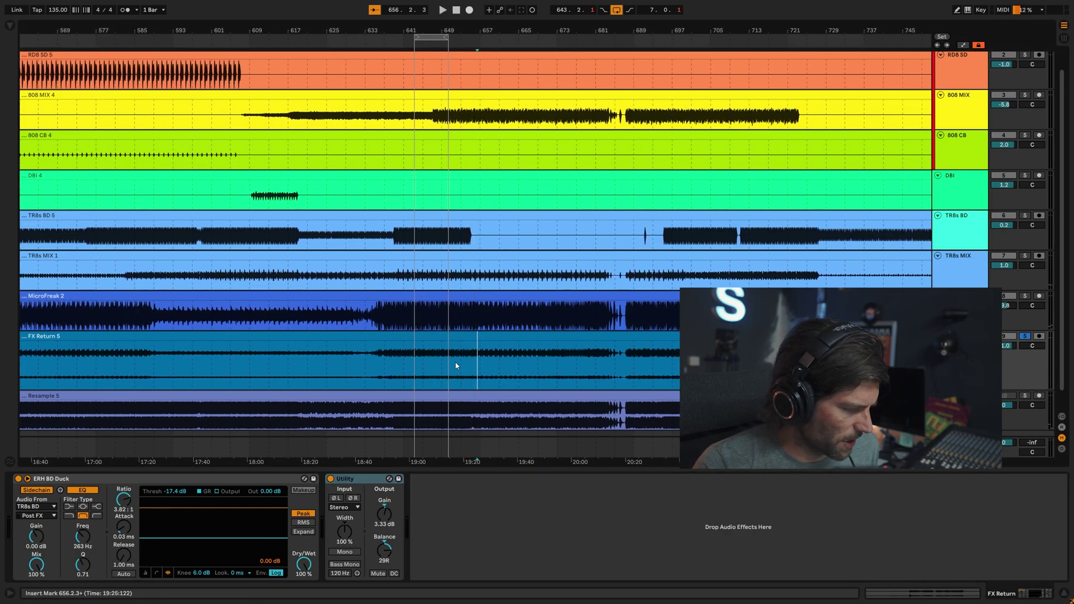
pyautogui.press('space')
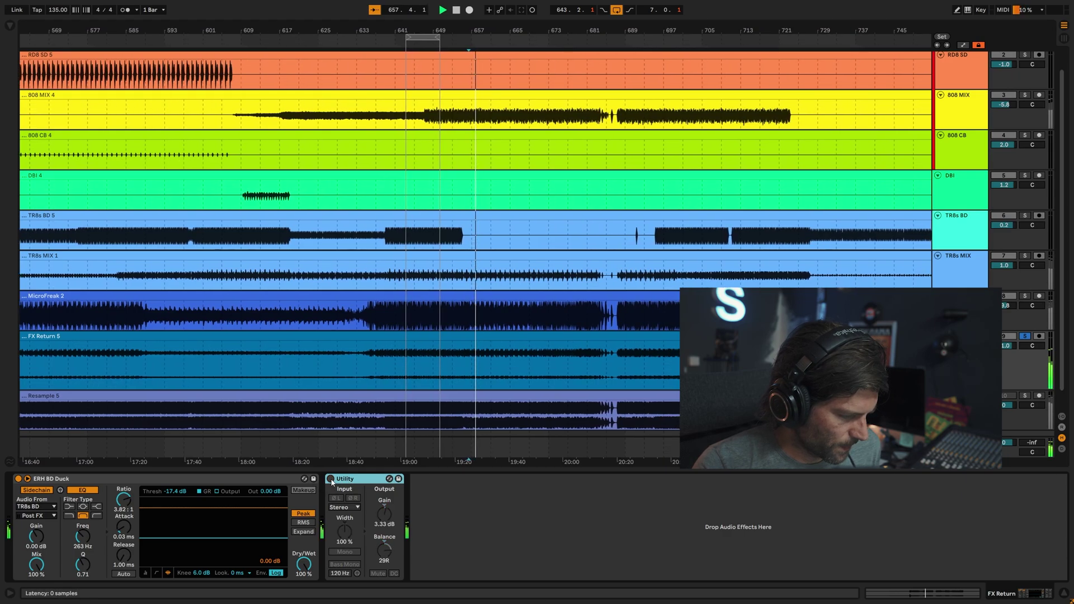
# - Bypass and re-enable Utility on FX Return during playback, compare the track's levels in the mixer, and return to the arrangement
pyautogui.click(331, 479)
pyautogui.press('Tab')
pyautogui.click(332, 480)
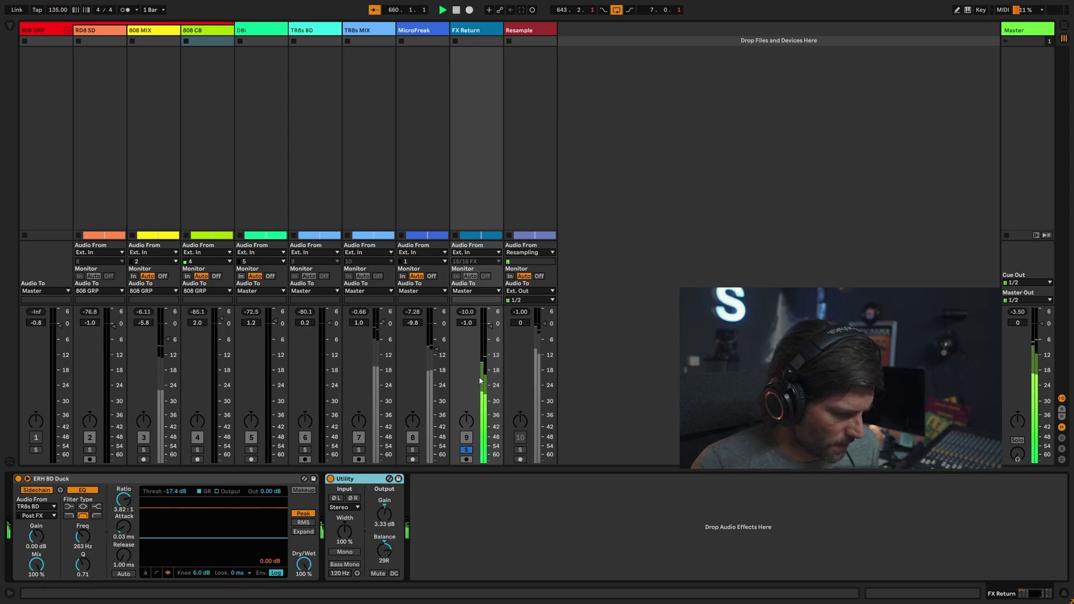
pyautogui.press('Tab')
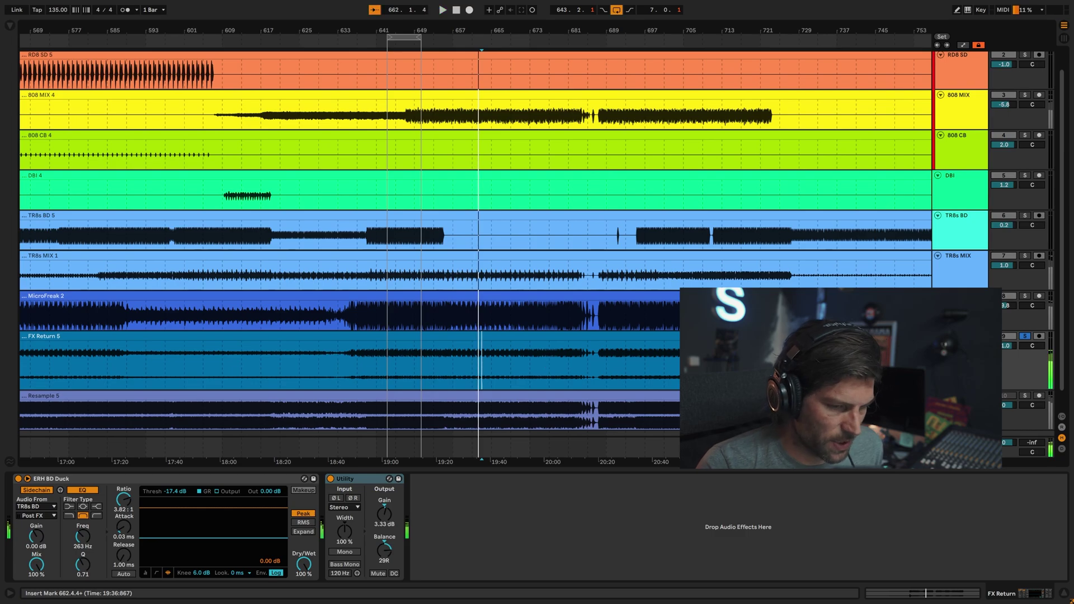
# - Select the Resample track and view its audio input choices in the mixer, keeping Resampling as the source
pyautogui.scroll(-2, 832, 366)
pyautogui.click(748, 397)
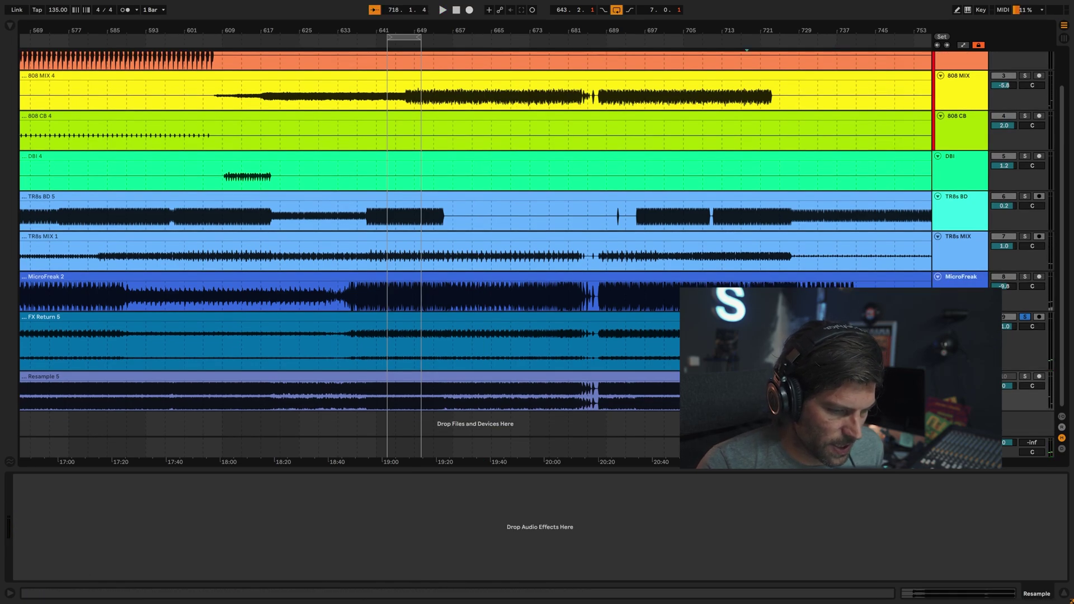
pyautogui.press('Tab')
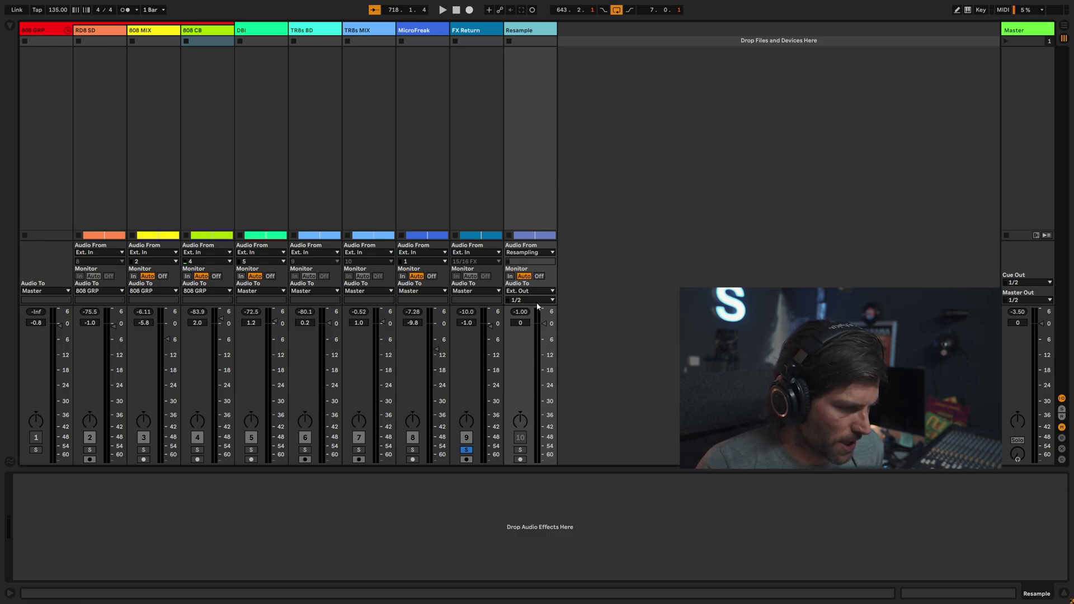
pyautogui.click(524, 253)
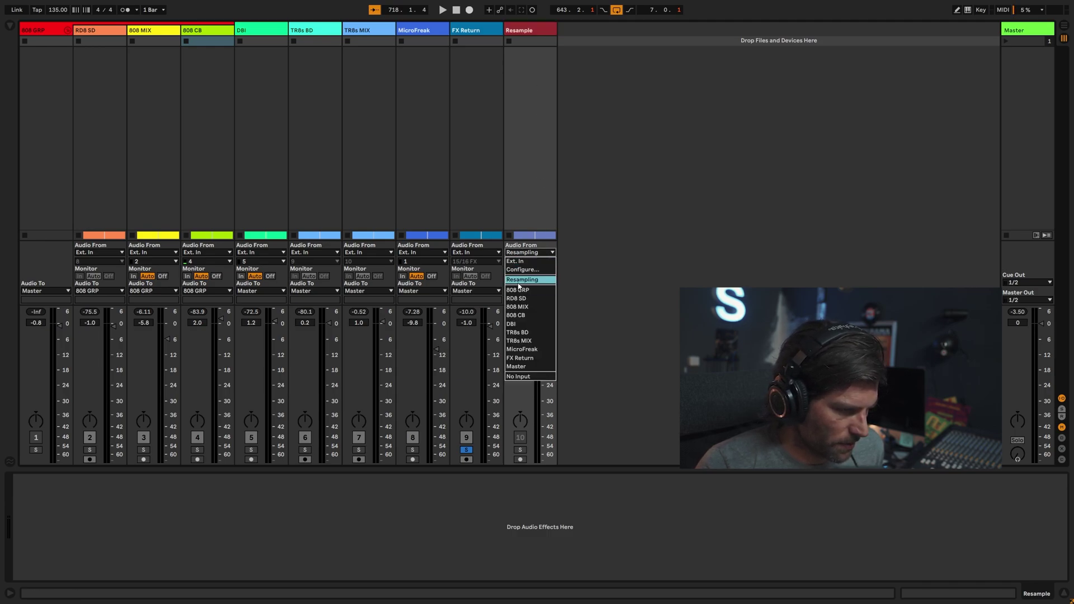
pyautogui.click(579, 279)
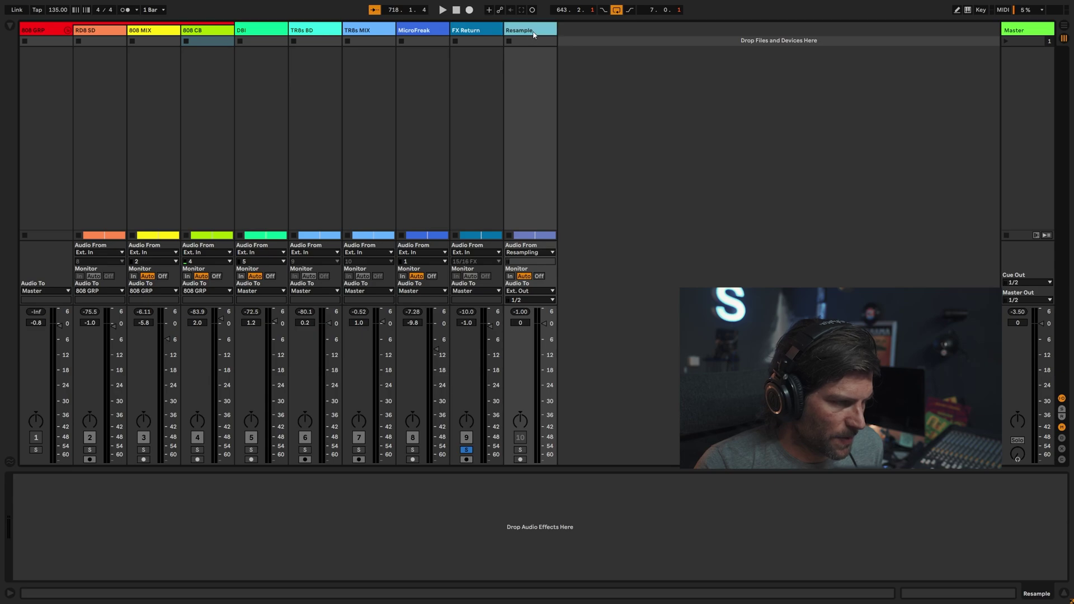
# - Select the whole Resample clip in the arrangement to inspect it, and delete the Resample track
pyautogui.press('Tab')
pyautogui.moveTo(462, 400); pyautogui.dragTo(714, 398)
pyautogui.click(714, 399)
pyautogui.click(643, 377)
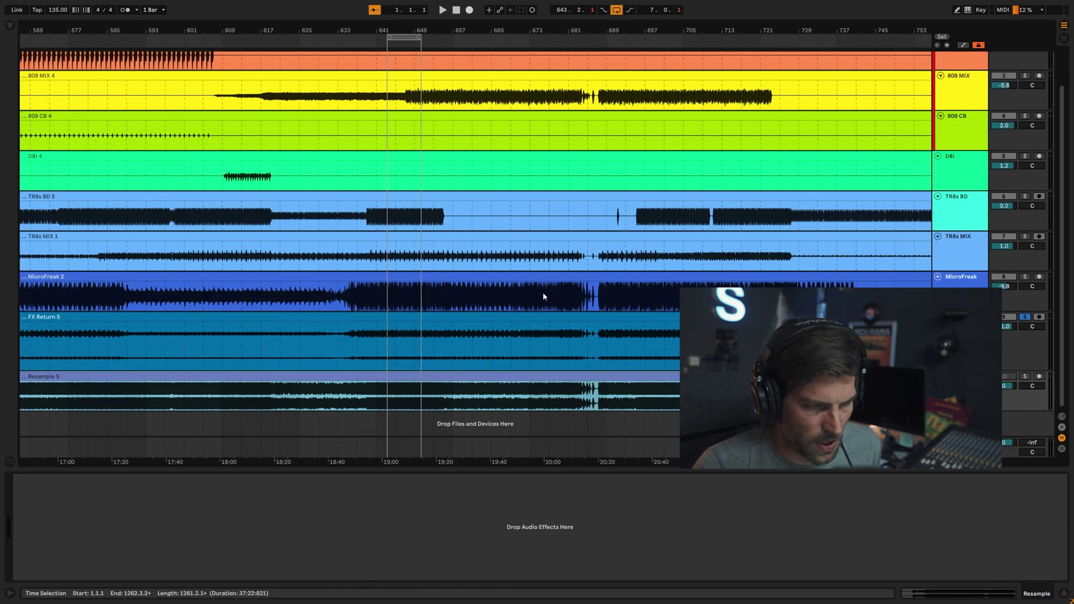
pyautogui.moveTo(616, 32); pyautogui.dragTo(617, 15)
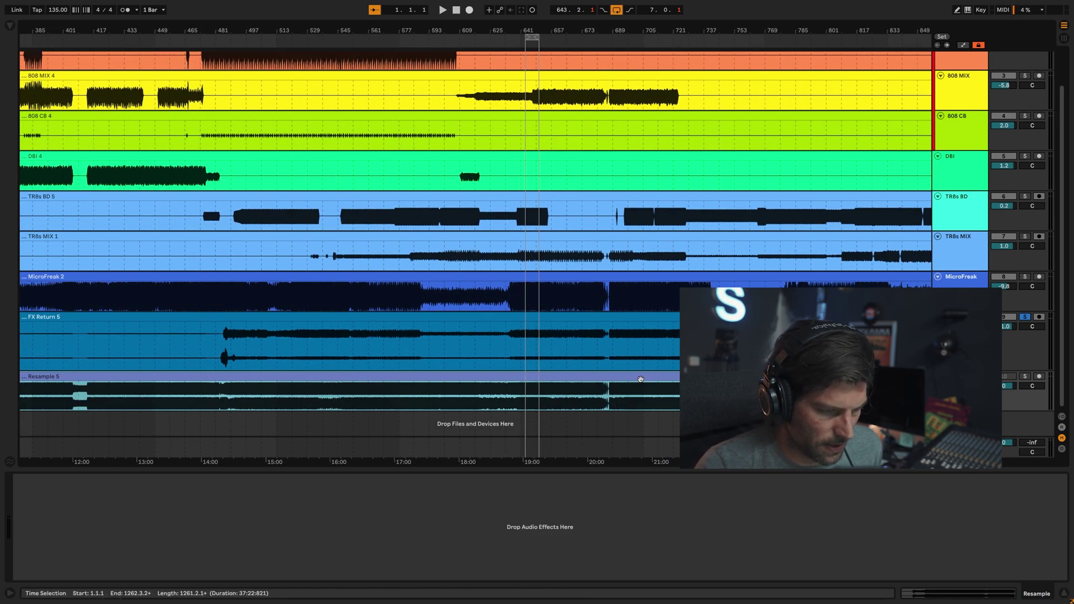
pyautogui.click(960, 378)
pyautogui.press('Delete')
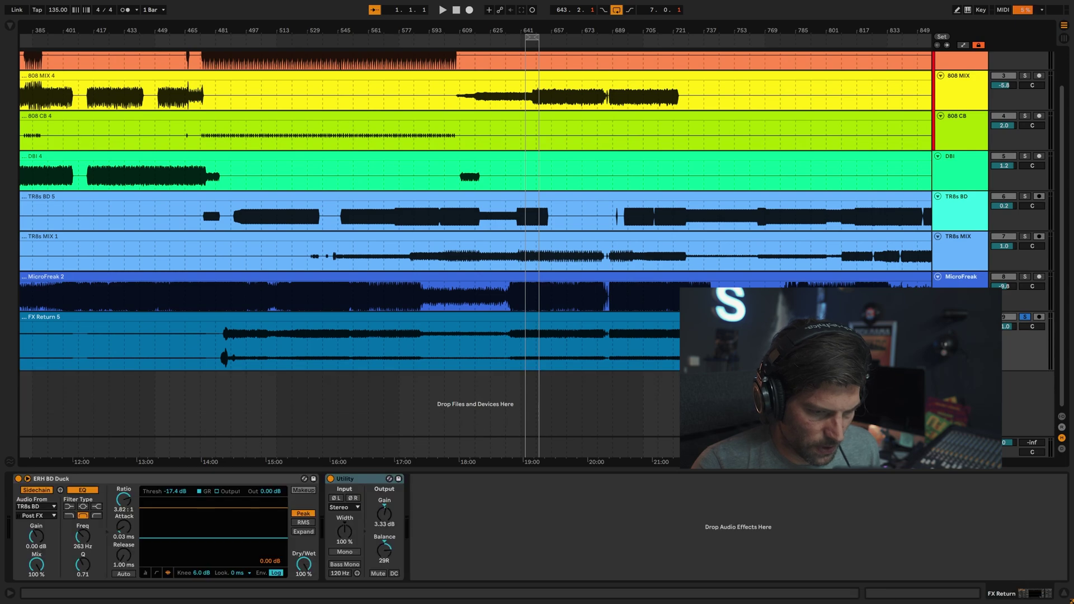
# - Open Solid Bus Comp from the Master device chain and play the full mix from bar 1004 with FX Return unsoloed
pyautogui.click(959, 446)
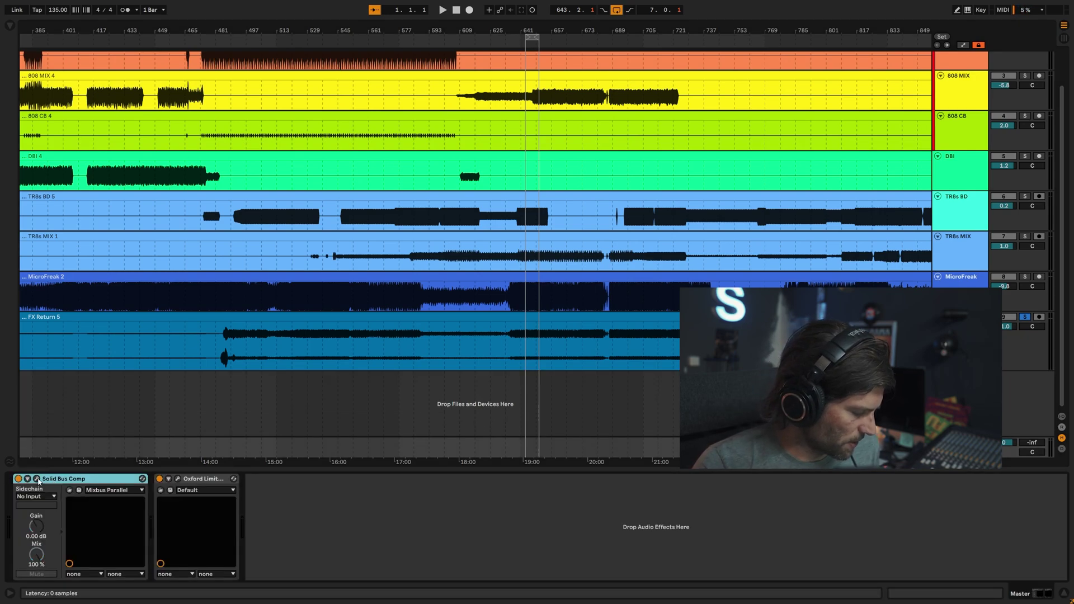
pyautogui.click(37, 479)
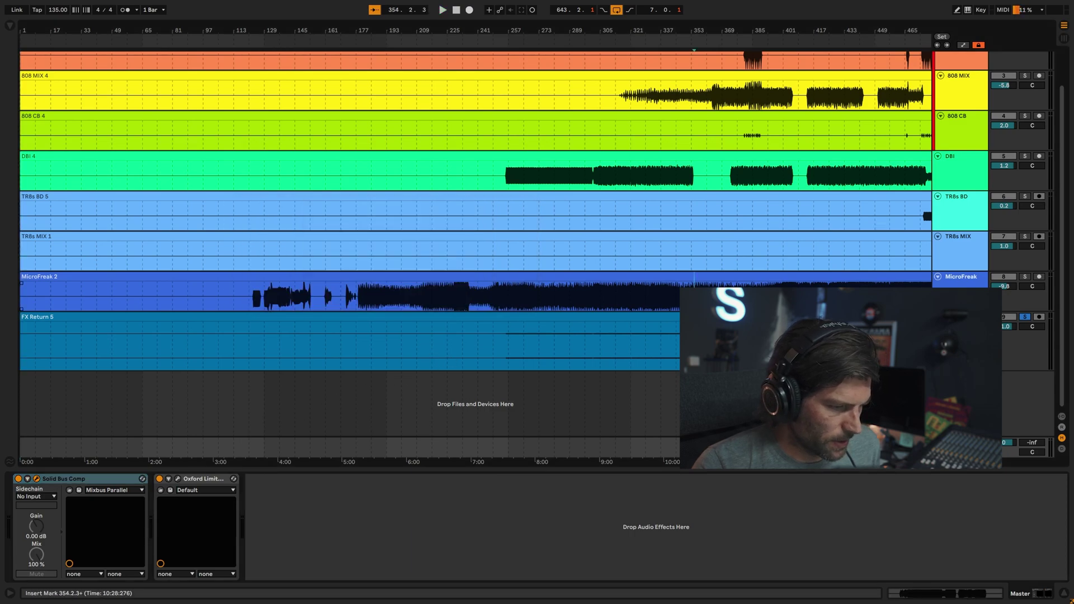
pyautogui.moveTo(740, 32); pyautogui.dragTo(740, 8)
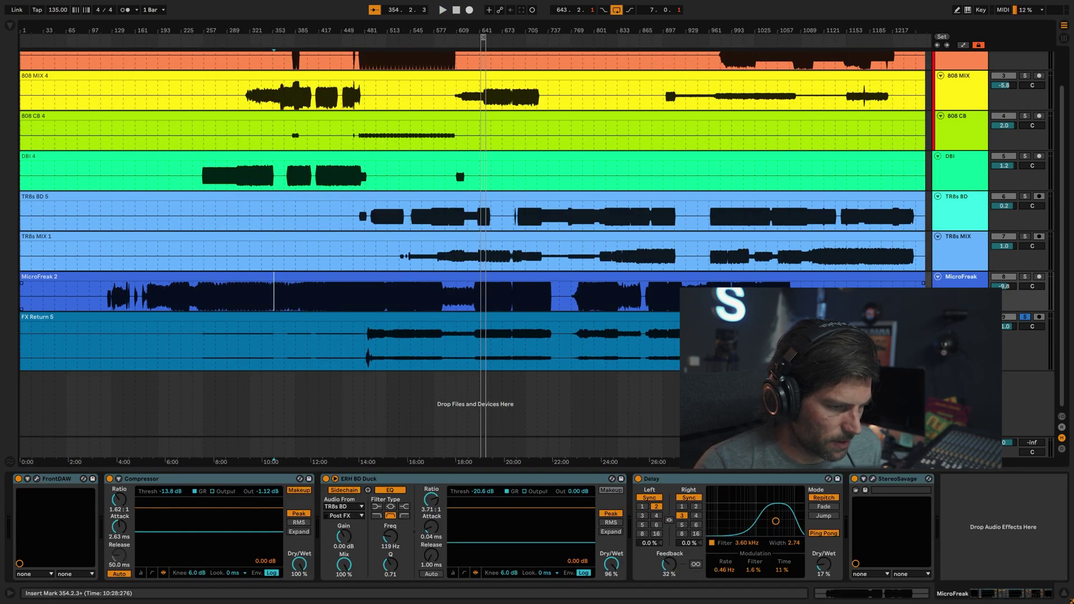
pyautogui.press('space')
pyautogui.click(961, 443)
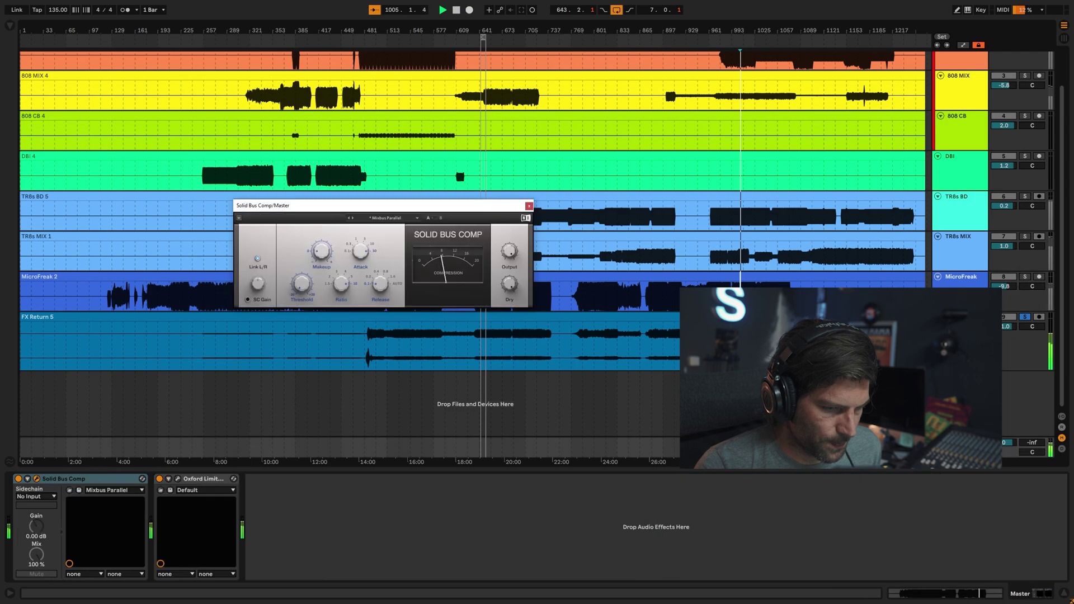
pyautogui.click(1025, 318)
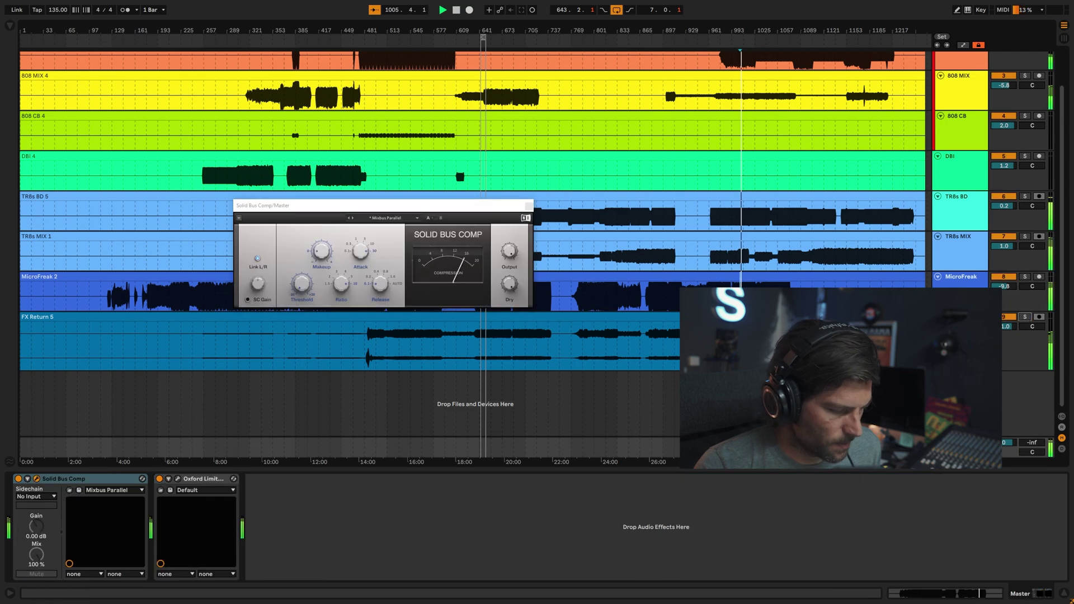
# - Bypass Oxford Limiter and Solid Bus Comp on the Master during playback, keeping the compressor's plug-in window open
pyautogui.click(36, 479)
pyautogui.click(159, 479)
pyautogui.click(18, 479)
pyautogui.click(37, 479)
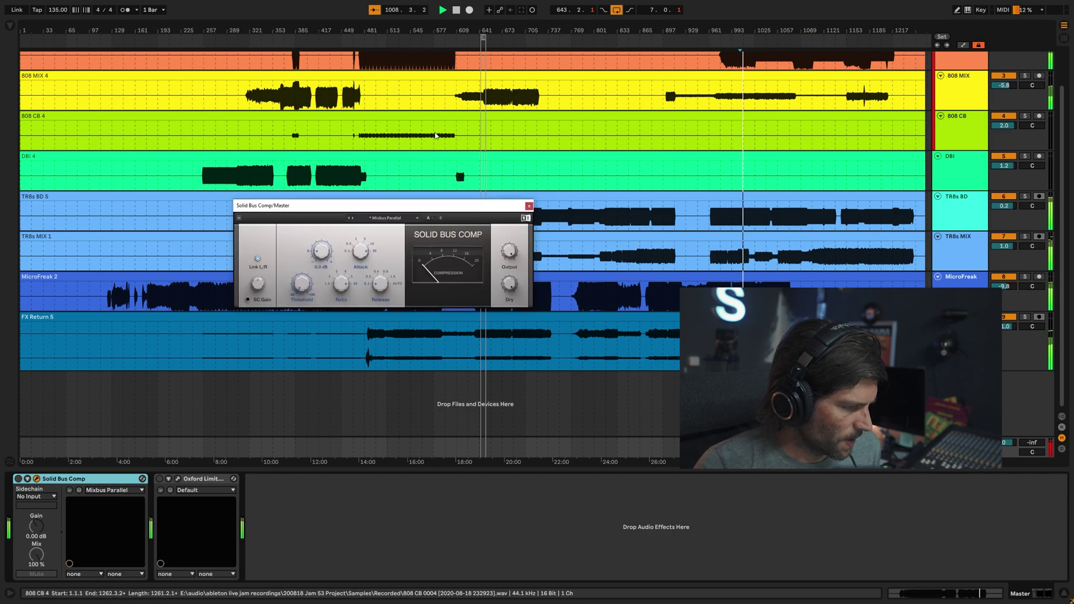
# - Move the Solid Bus Comp window up over the drum tracks and re-enable both the compressor and Oxford Limiter
pyautogui.moveTo(405, 205); pyautogui.dragTo(455, 112)
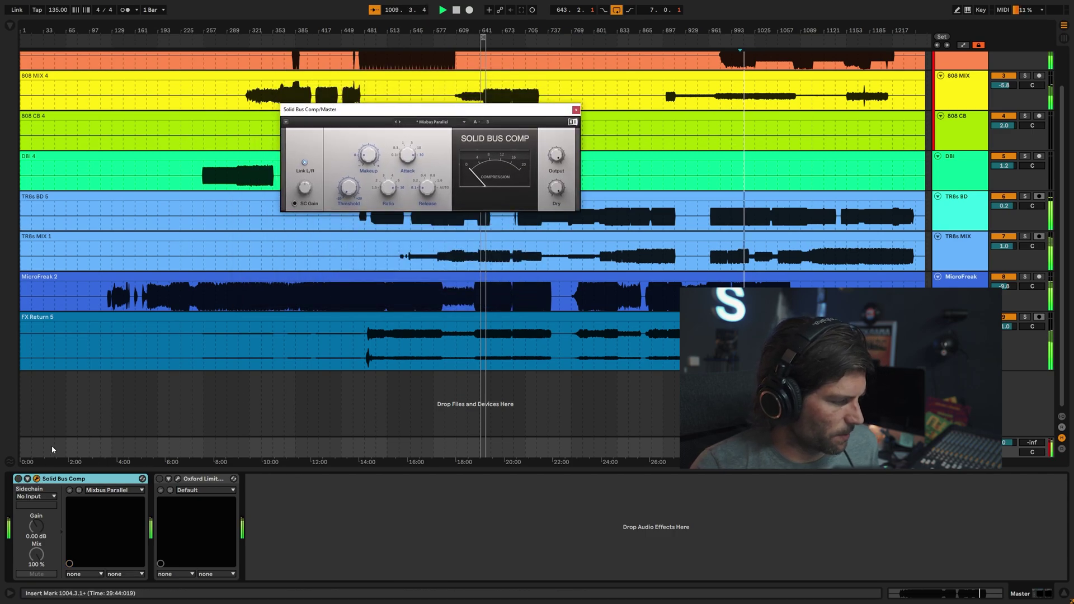
pyautogui.click(17, 479)
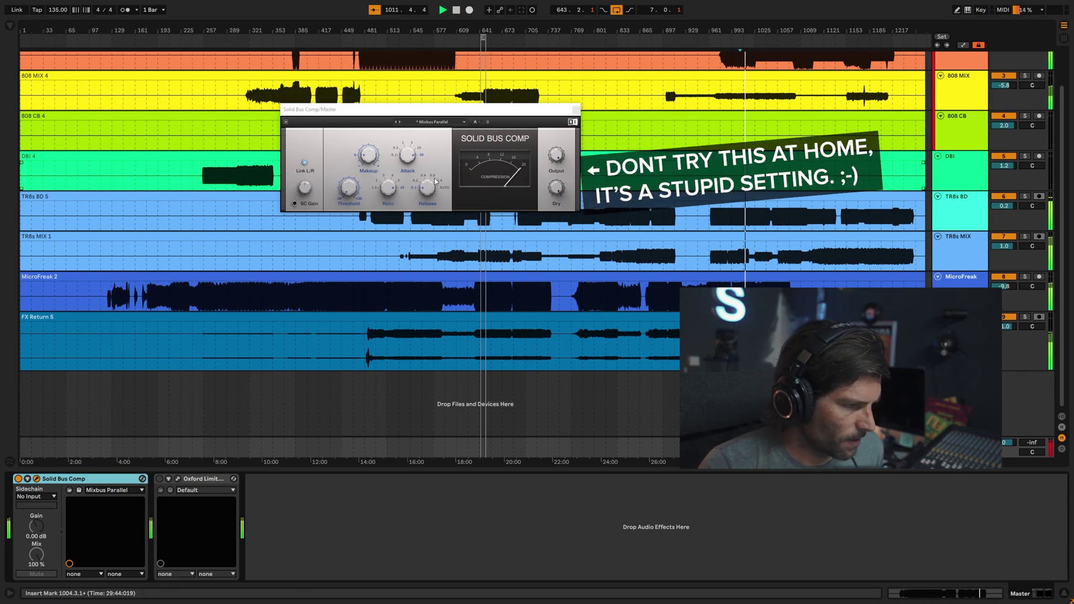
pyautogui.click(160, 479)
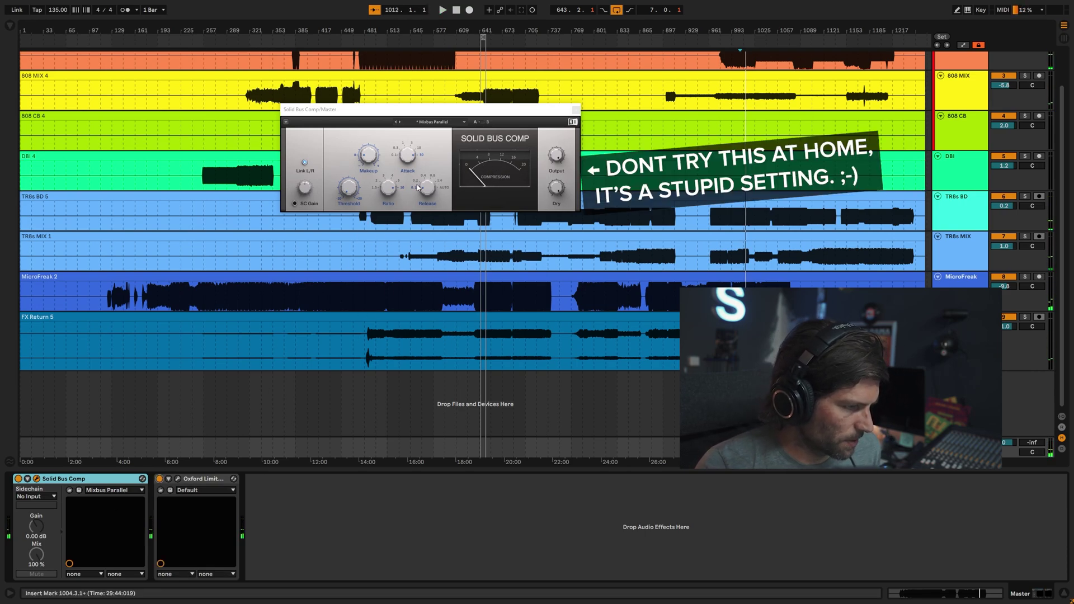
# - Open the Oxford Limiter window in place of Solid Bus Comp's and play the mix from bar 1004
pyautogui.click(178, 479)
pyautogui.press('space')
pyautogui.click(576, 110)
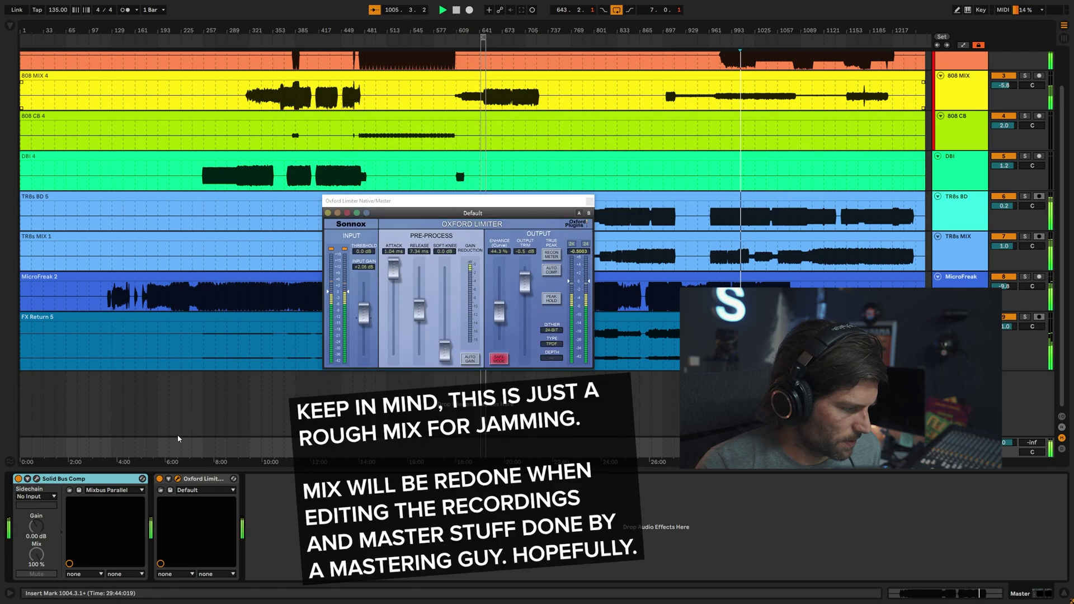
# - Bypass and re-enable Oxford Limiter on the Master during playback, and close its plug-in window
pyautogui.click(160, 480)
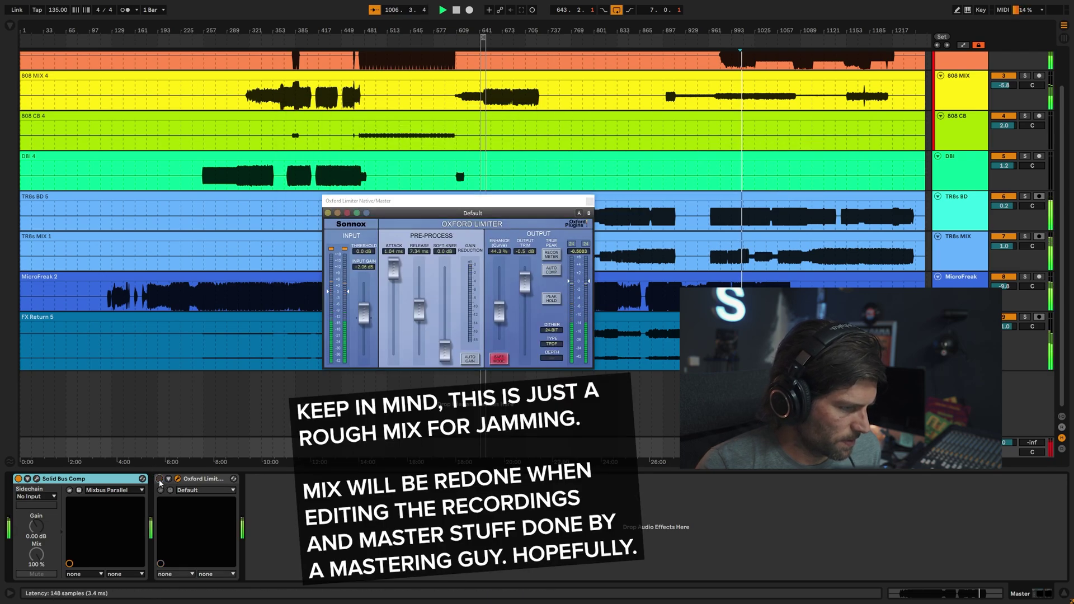
pyautogui.click(160, 479)
pyautogui.click(177, 479)
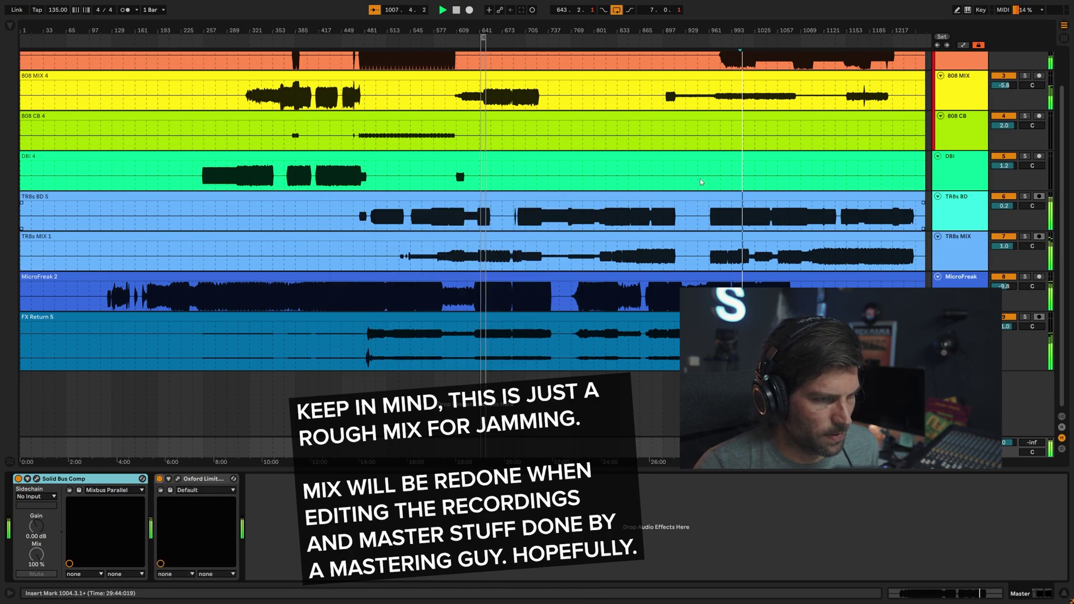
# - Play the arrangement from shortly before bar 1149, select the TR8s BD track, and show all tracks in the mixer
pyautogui.click(744, 28)
pyautogui.scroll(1, 782, 232)
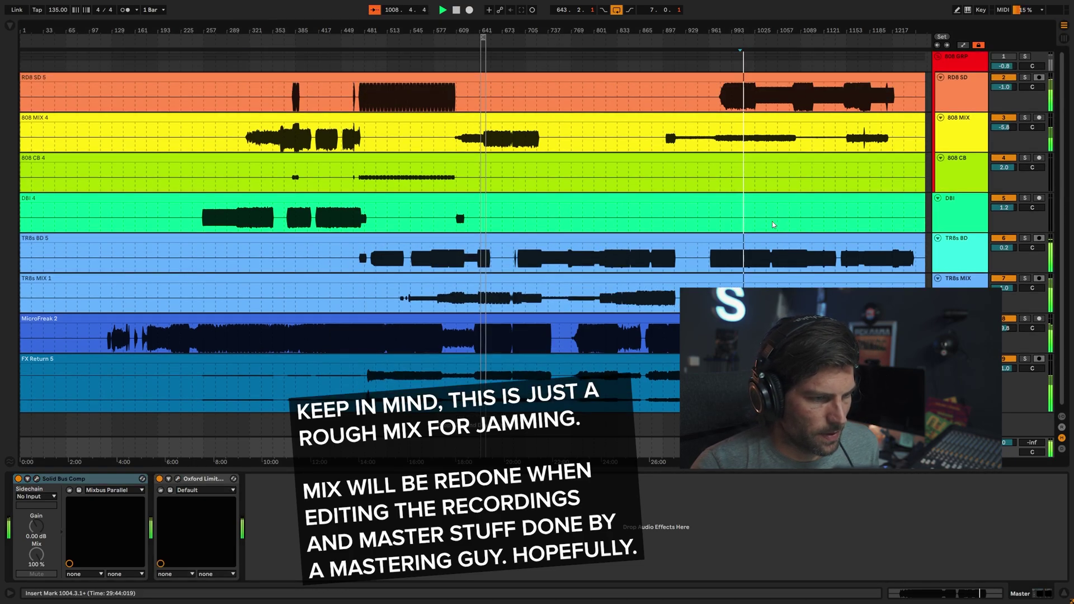
pyautogui.click(844, 177)
pyautogui.press('space')
pyautogui.click(973, 240)
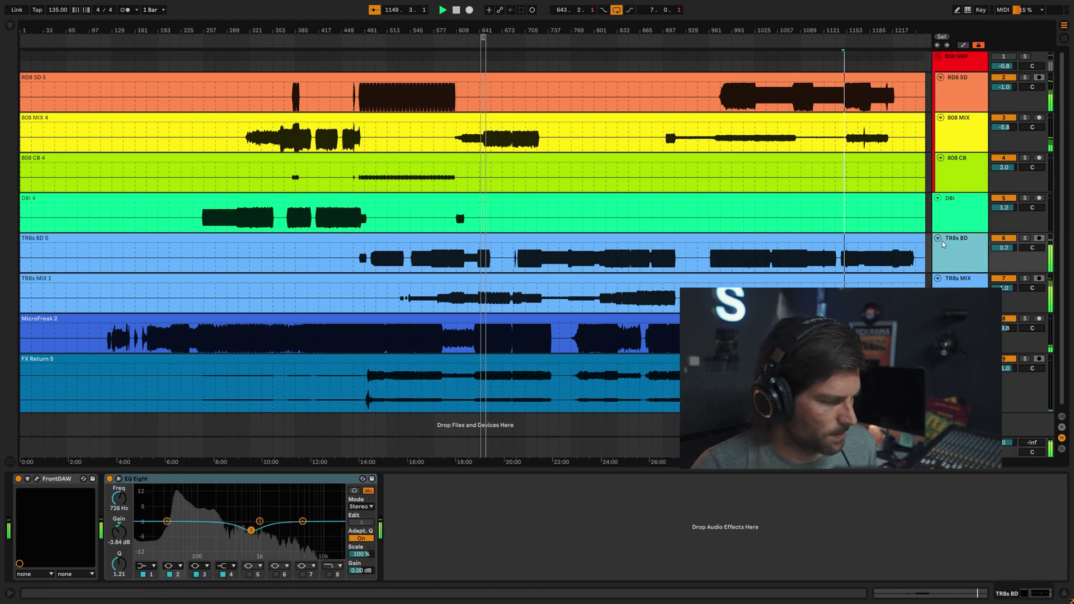
pyautogui.press('Tab')
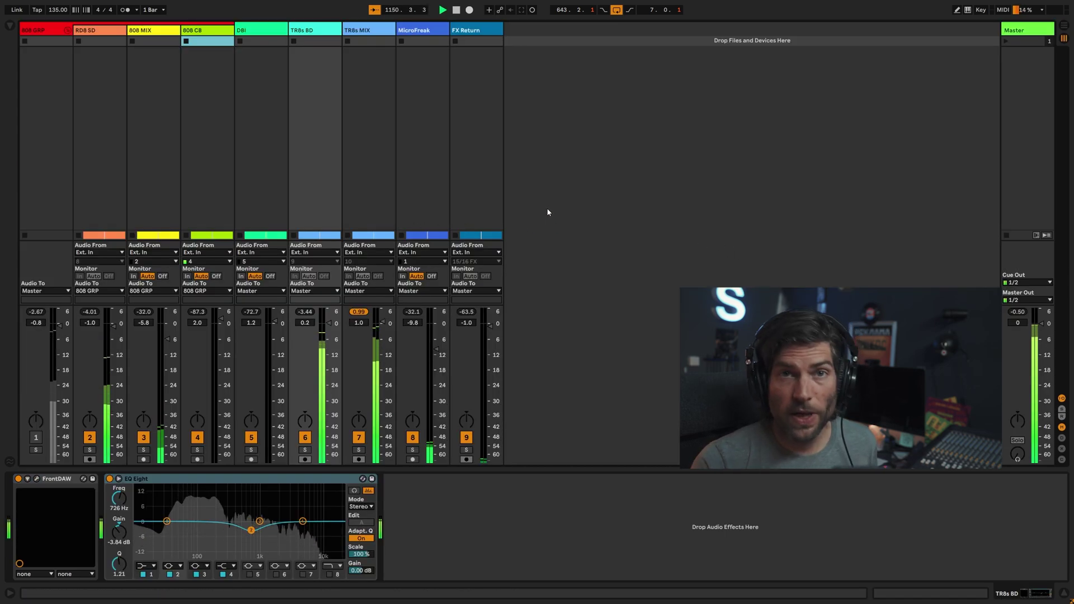